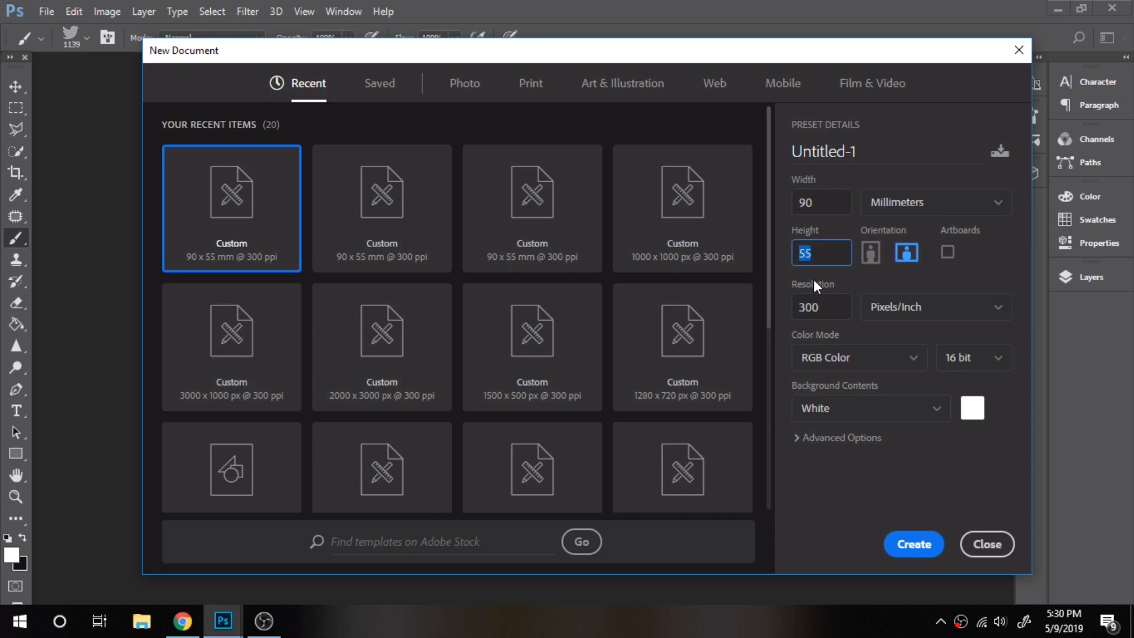
Create the 90 × 55 mm, 300 ppi landscape RGB document with a white background
{"action": "left_click", "coordinate": [924, 547]}
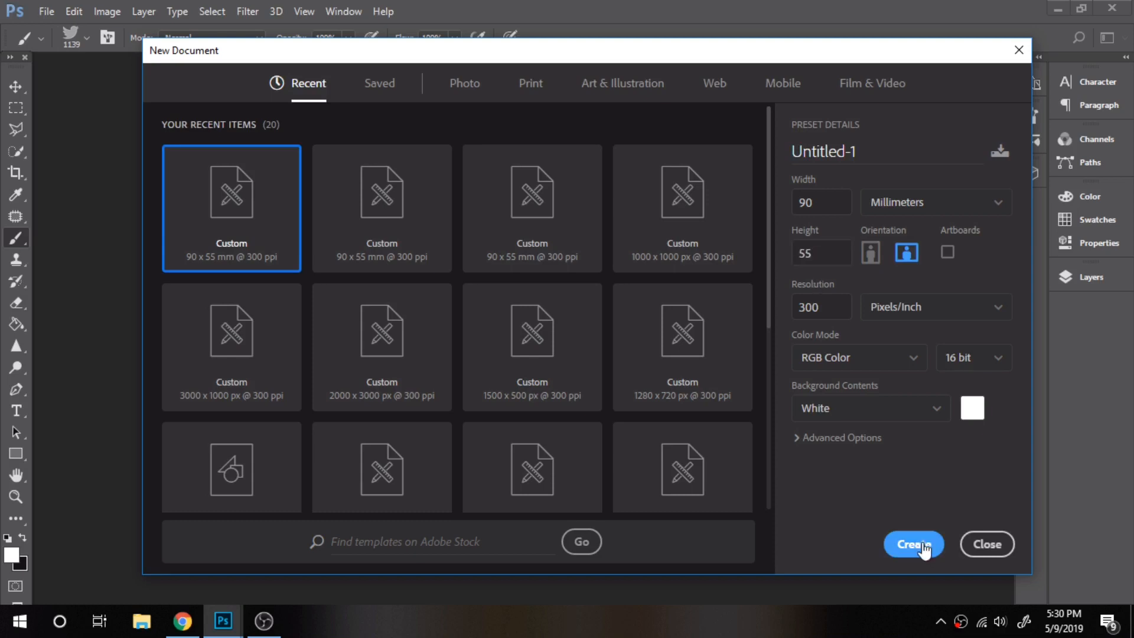
Fit Untitled-1 on screen and fill its entire canvas with black
{"action": "key", "text": "z"}
{"action": "right_click", "coordinate": [355, 388]}
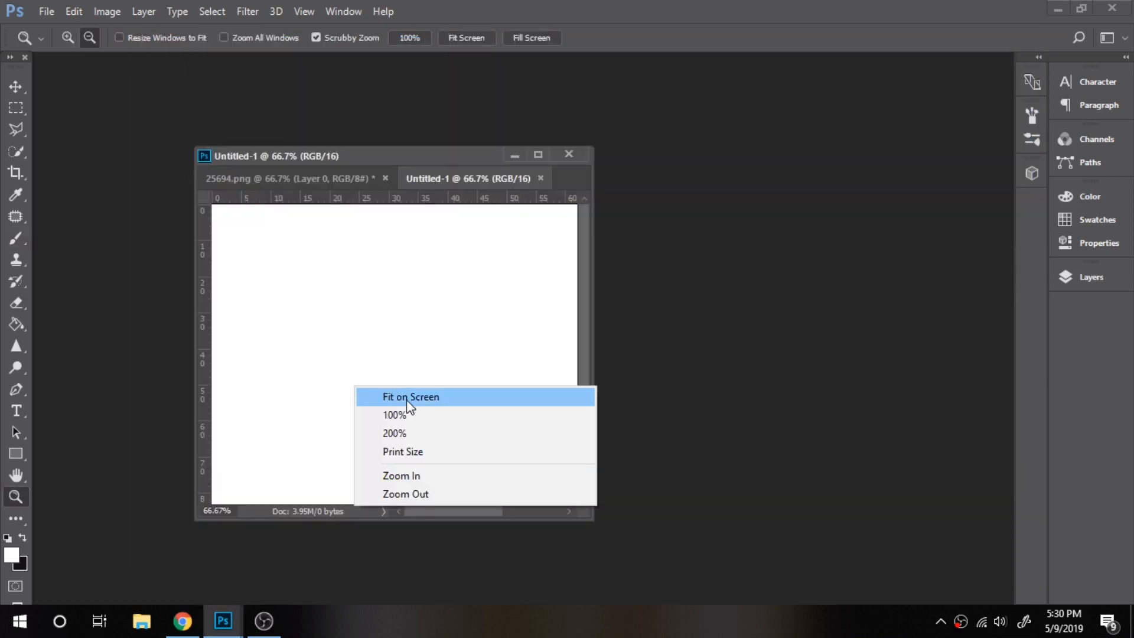
{"action": "left_click", "coordinate": [408, 397]}
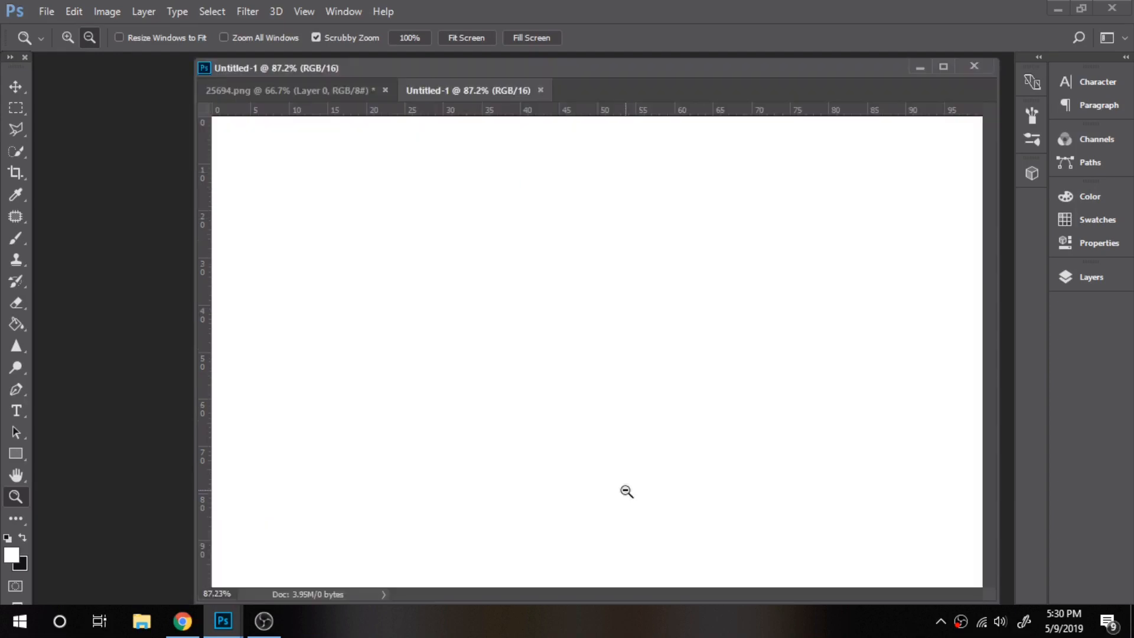
{"action": "key", "text": "g"}
{"action": "key", "text": "x"}
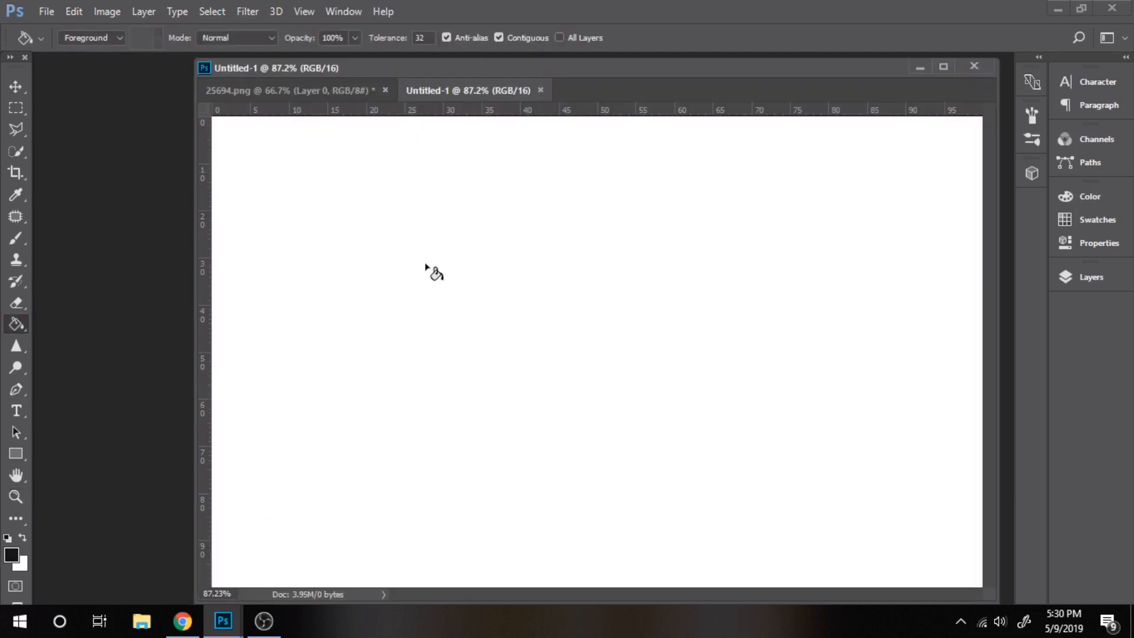
{"action": "left_click", "coordinate": [434, 272]}
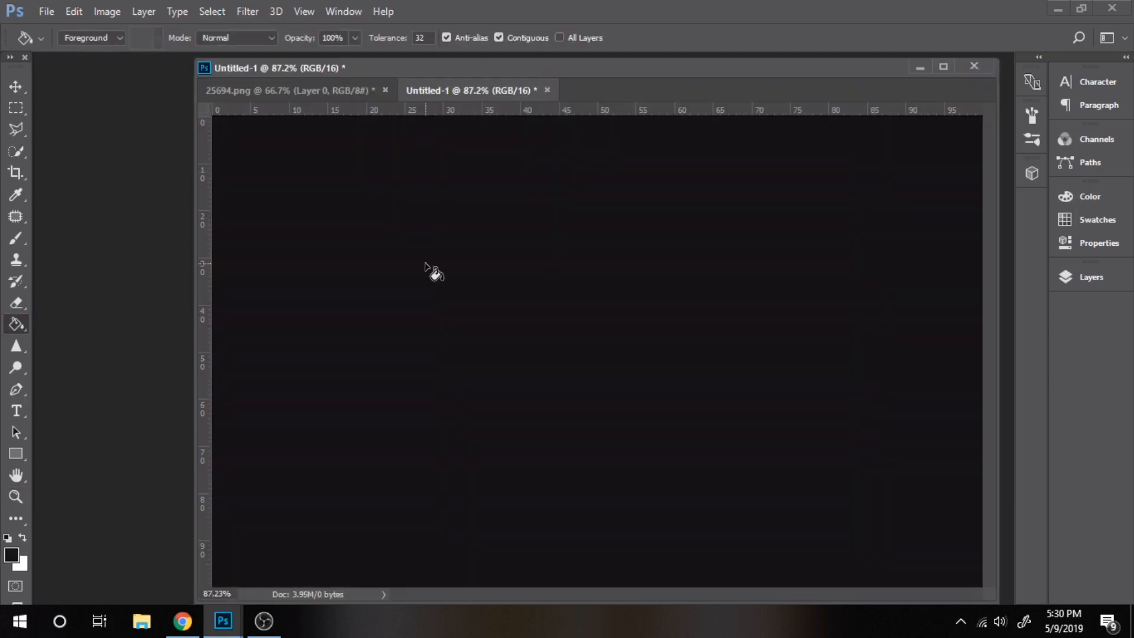
{"action": "left_click_drag", "start_coordinate": [14, 454], "coordinate": [86, 500]}
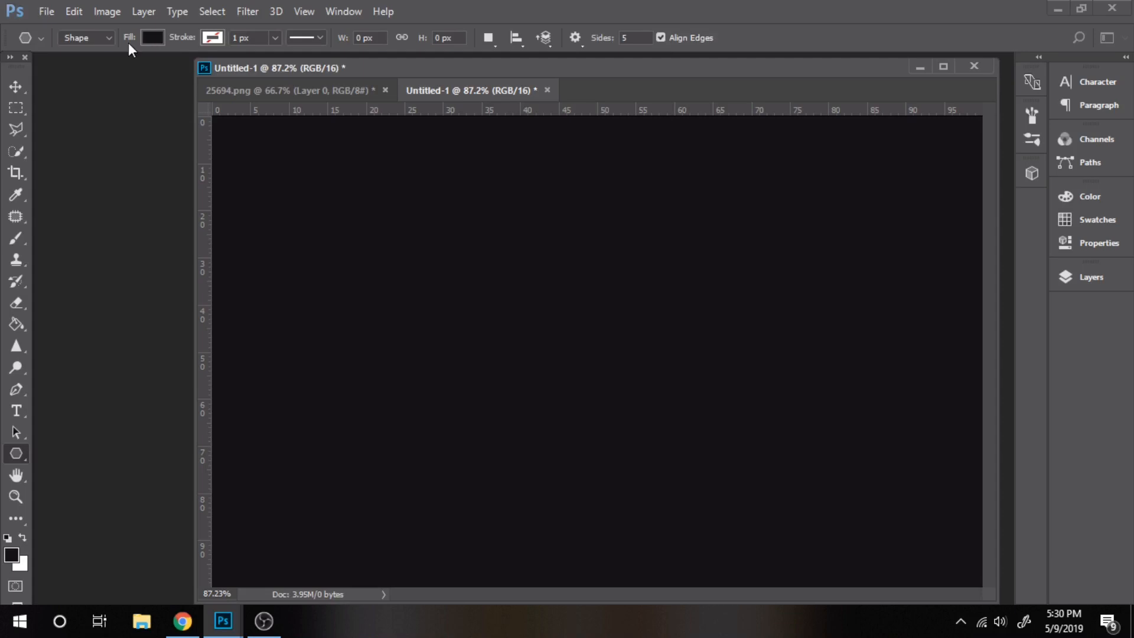
Draw a large red pentagon and shift it past the card's right edge
{"action": "left_click", "coordinate": [151, 38]}
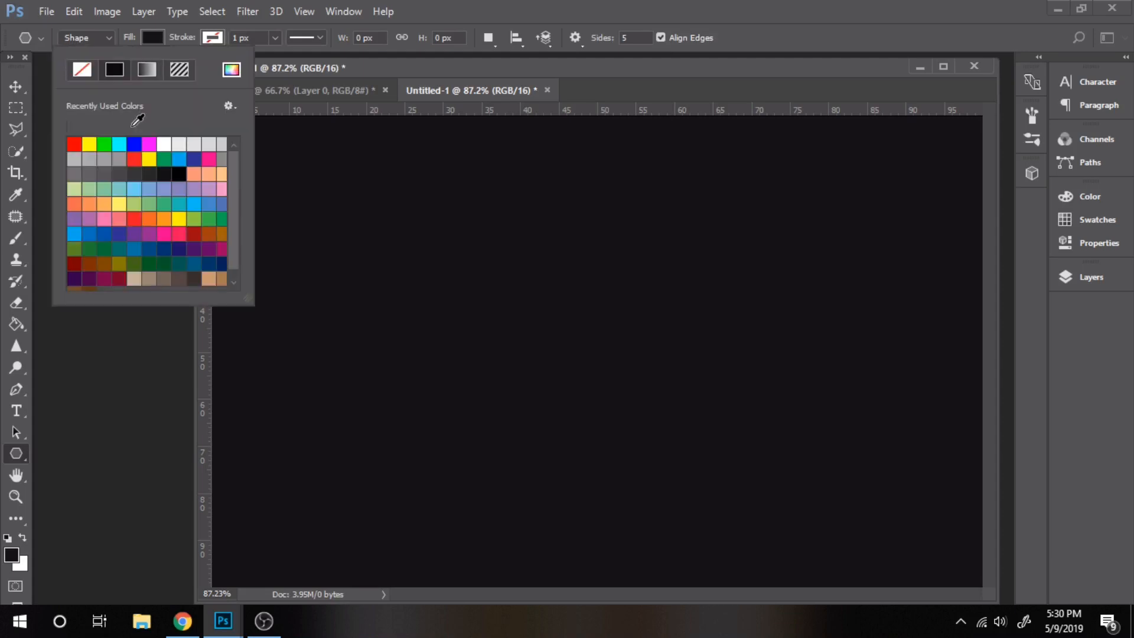
{"action": "left_click", "coordinate": [141, 125]}
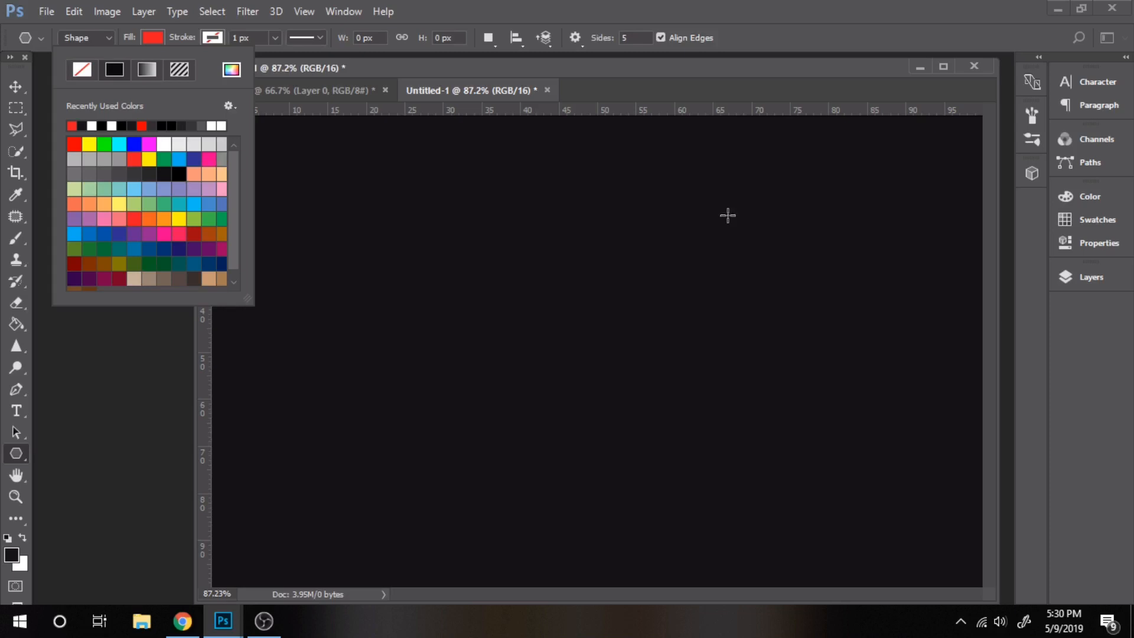
{"action": "left_click_drag", "start_coordinate": [727, 214], "coordinate": [684, 481]}
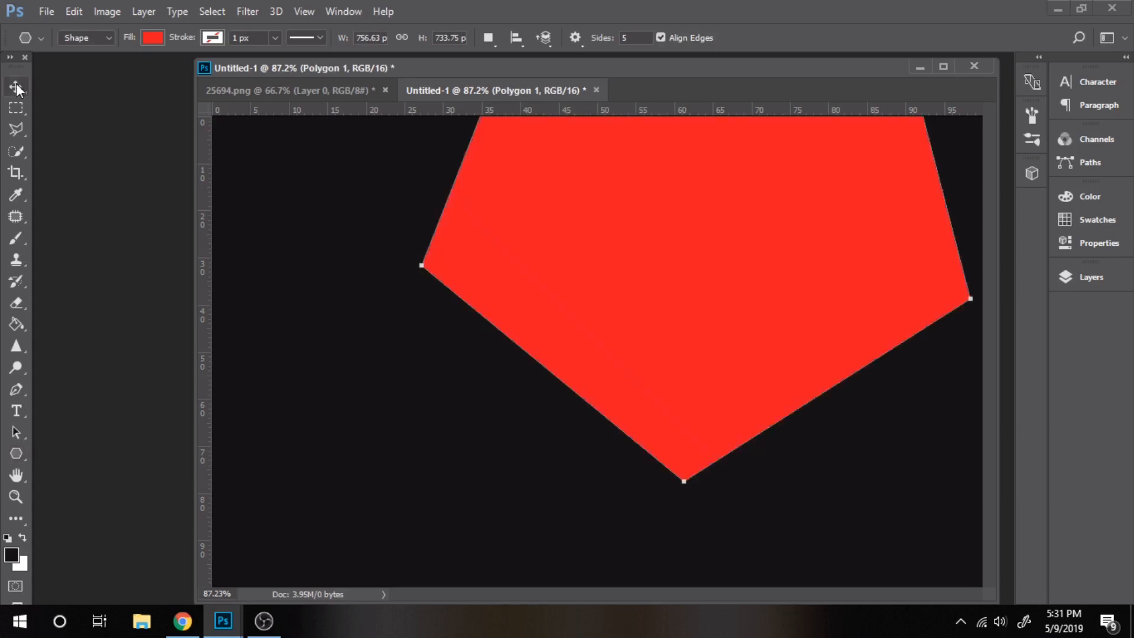
{"action": "left_click", "coordinate": [16, 87]}
{"action": "left_click_drag", "start_coordinate": [618, 271], "coordinate": [876, 408]}
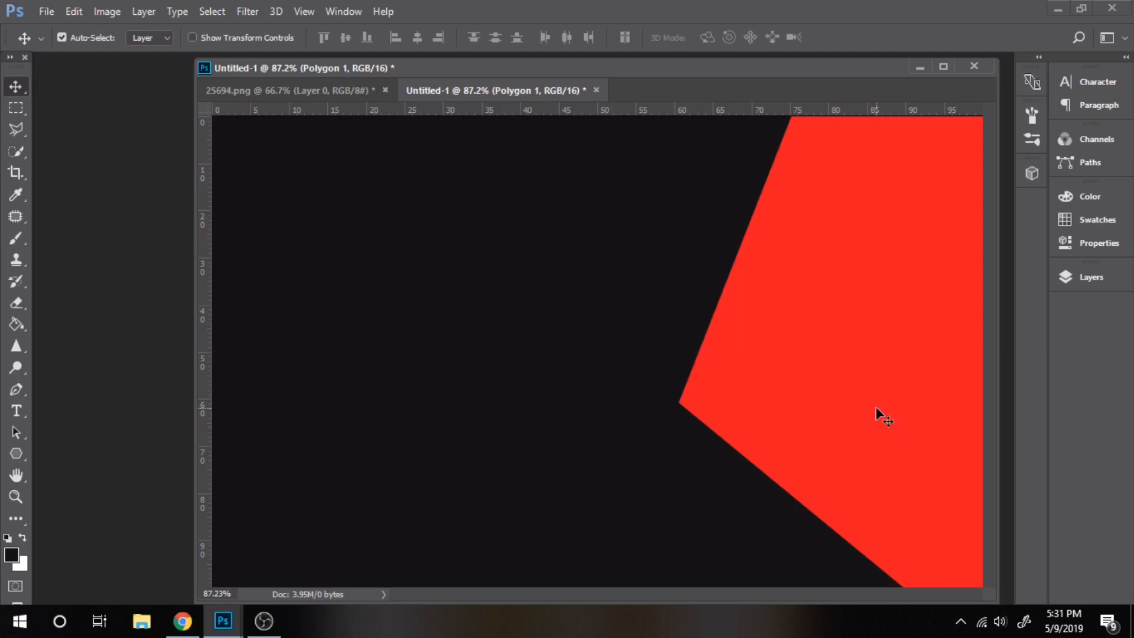
Give the Polygon 1 layer Bevel & Emboss and a 3 px white stroke
{"action": "left_click", "coordinate": [1080, 279]}
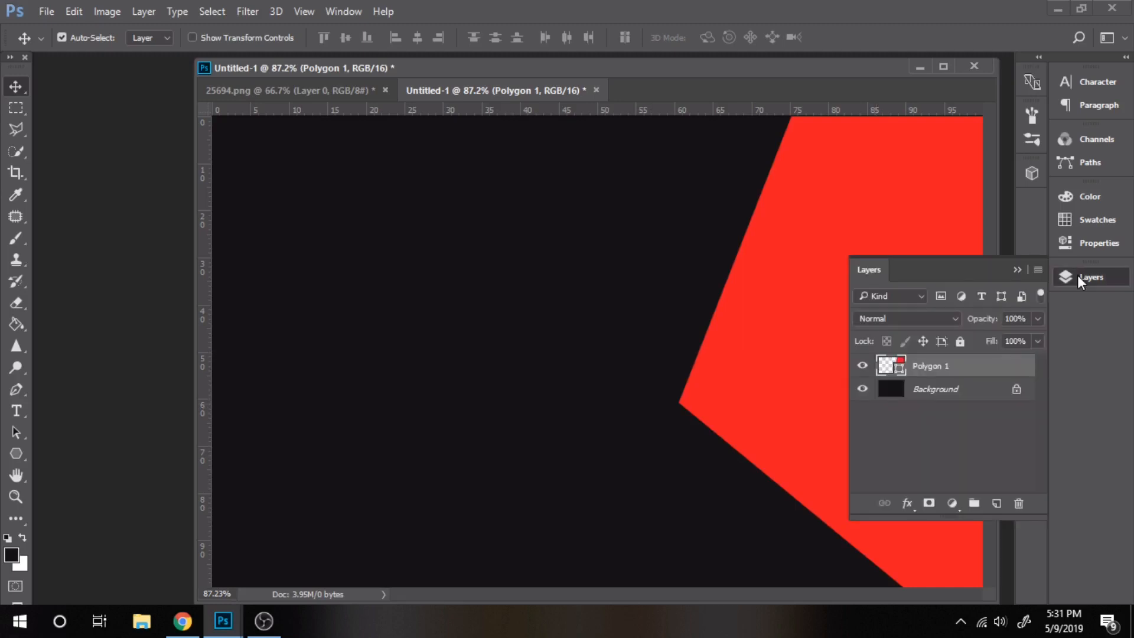
{"action": "right_click", "coordinate": [933, 366]}
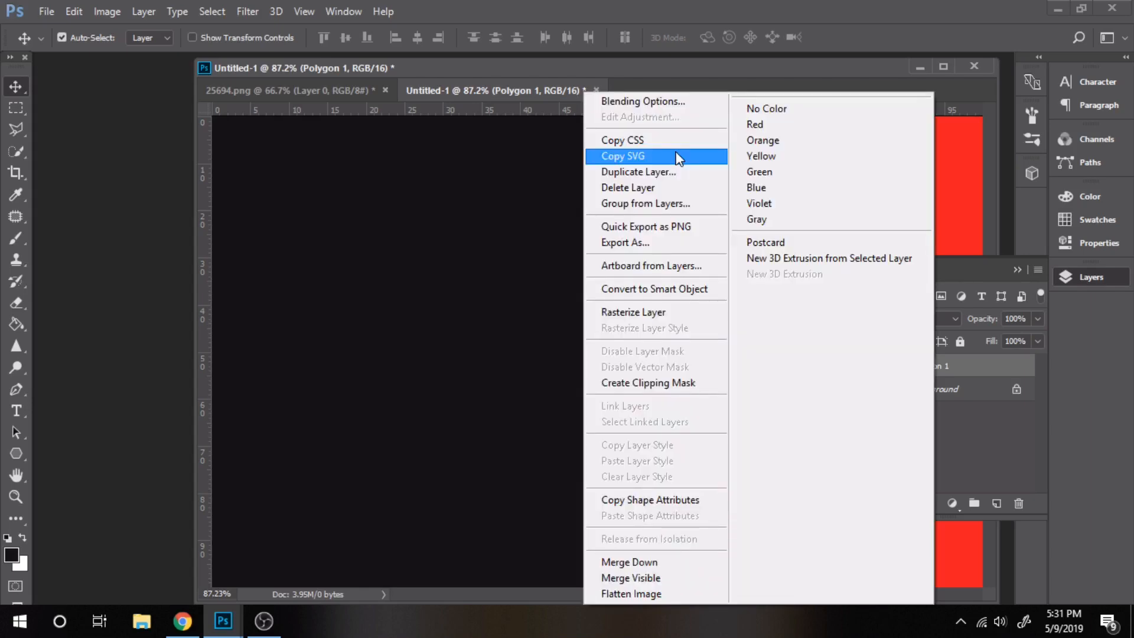
{"action": "left_click", "coordinate": [678, 157]}
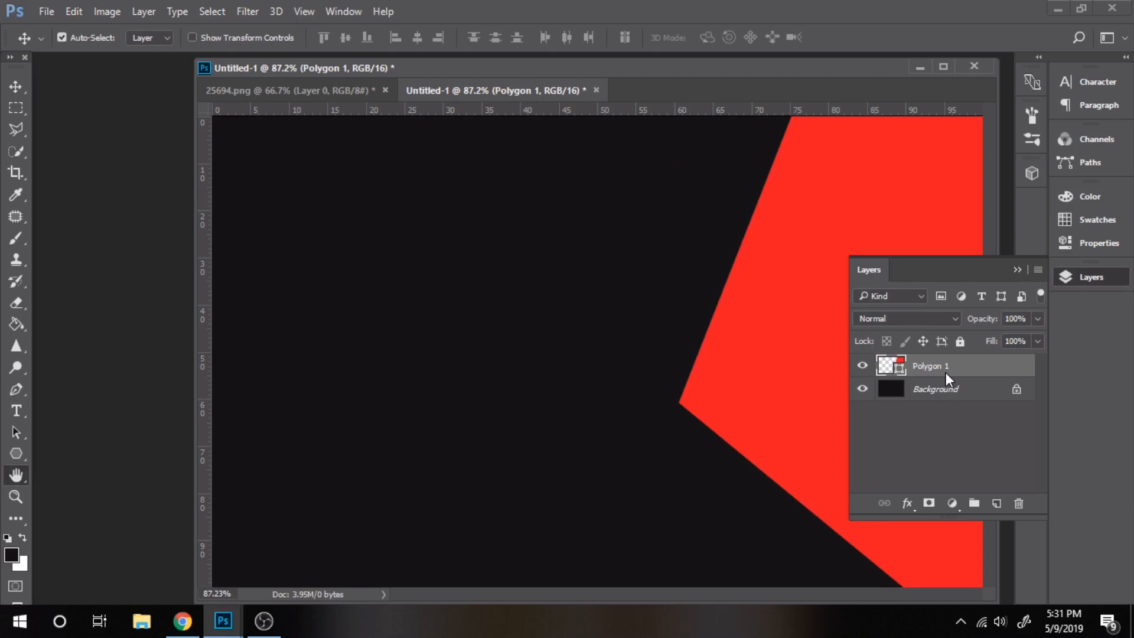
{"action": "double_click", "coordinate": [945, 372]}
{"action": "left_click", "coordinate": [259, 151]}
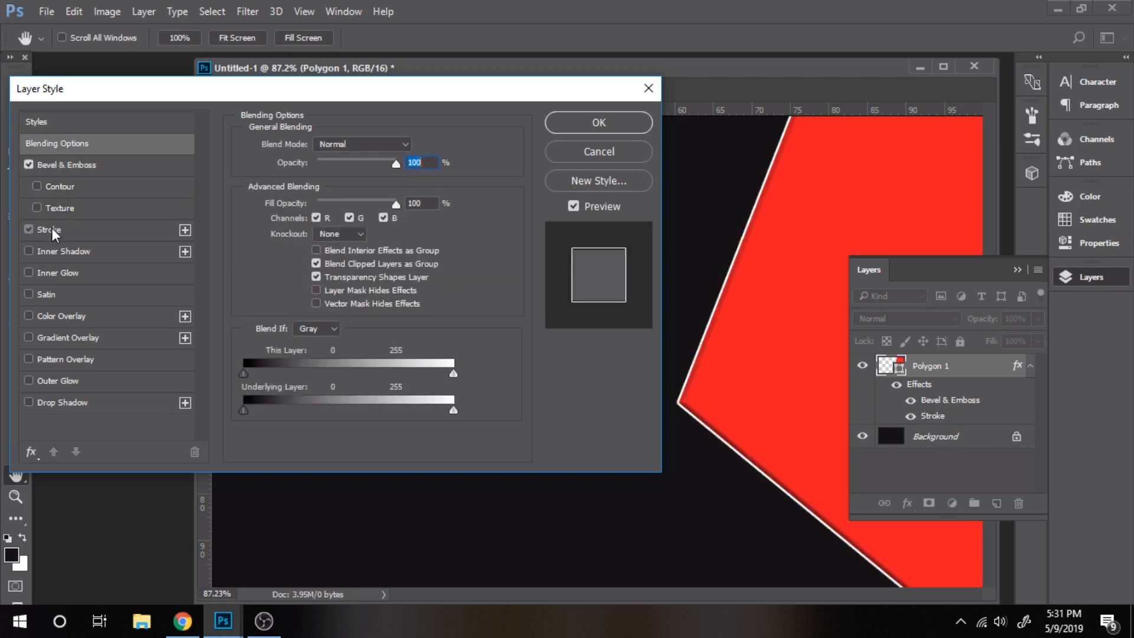
{"action": "left_click", "coordinate": [51, 228]}
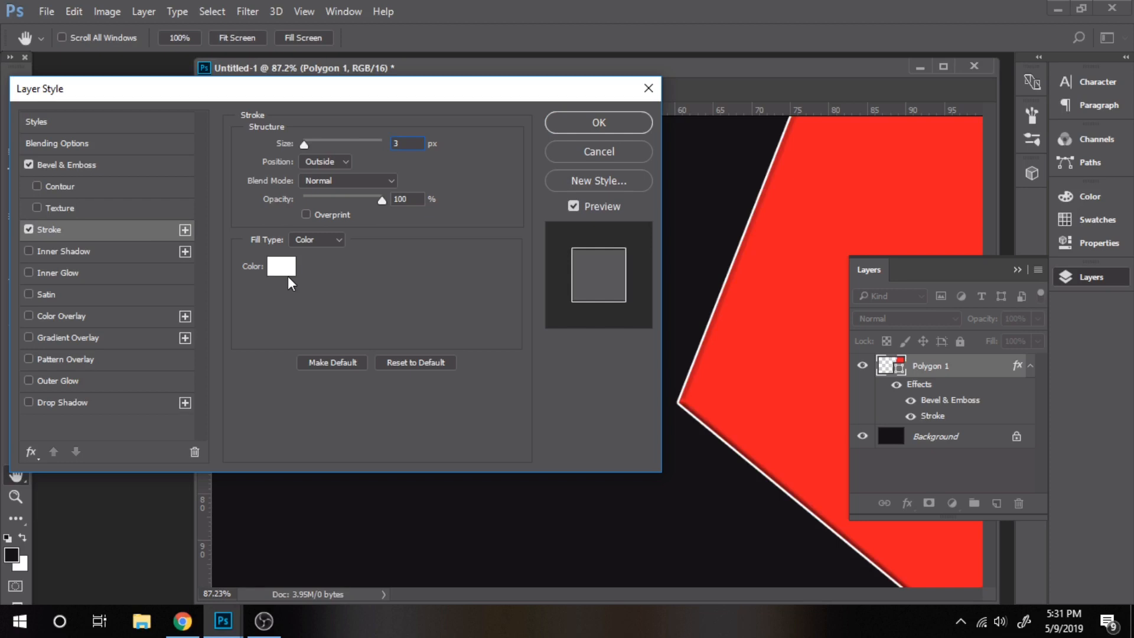
{"action": "left_click", "coordinate": [597, 123]}
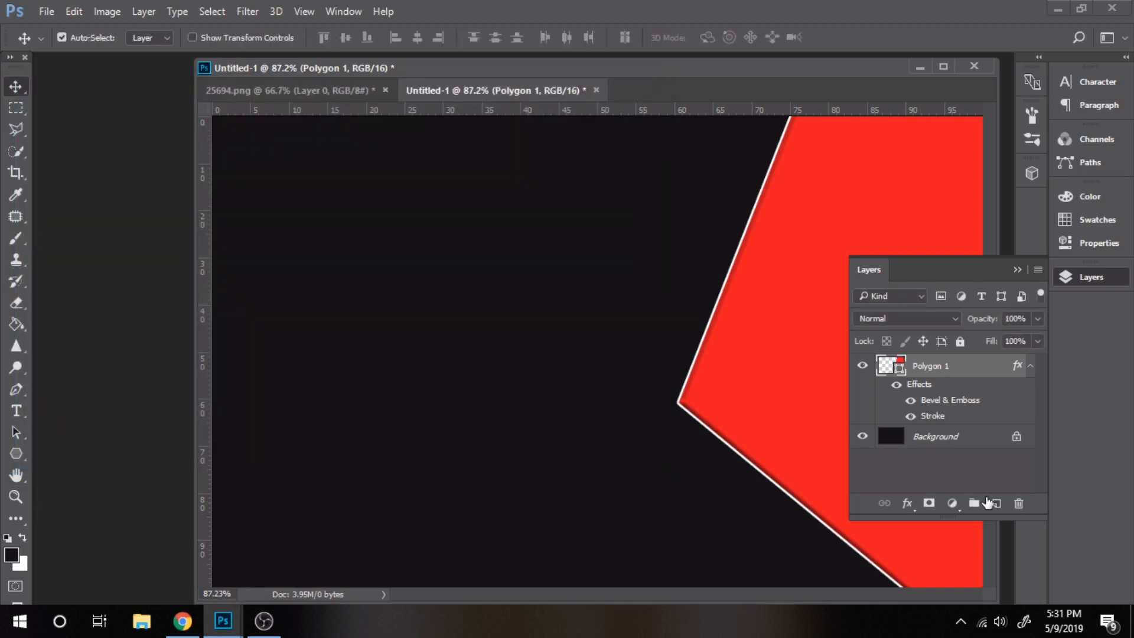
On a new layer above Background, fill a thin strip with white at 30% opacity
{"action": "key", "text": "alt+bracketleft"}
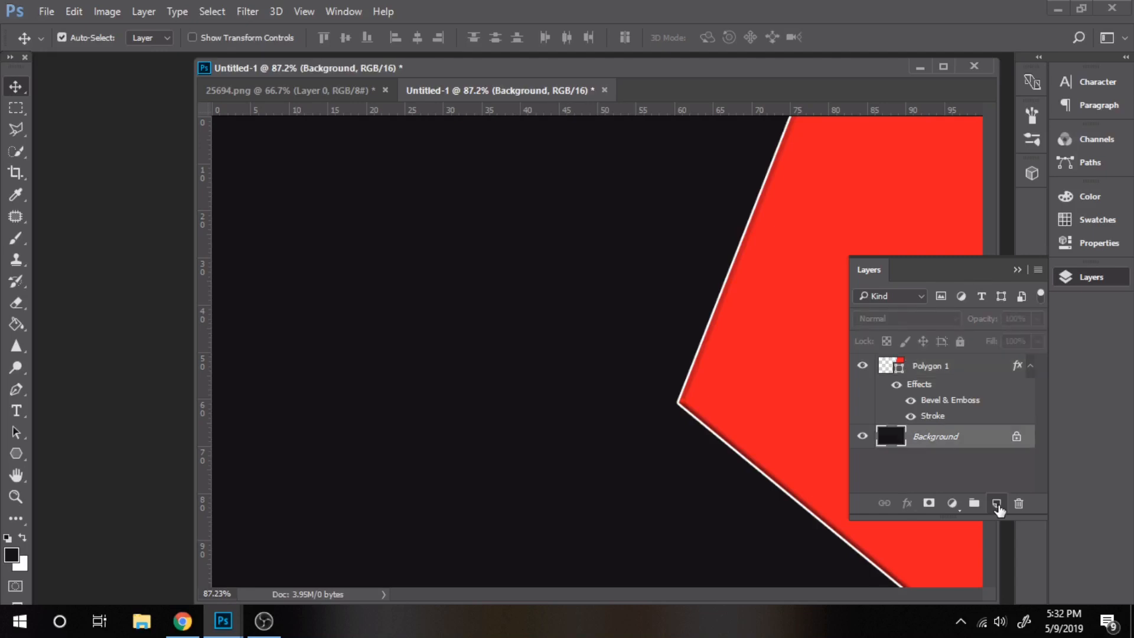
{"action": "left_click", "coordinate": [996, 503]}
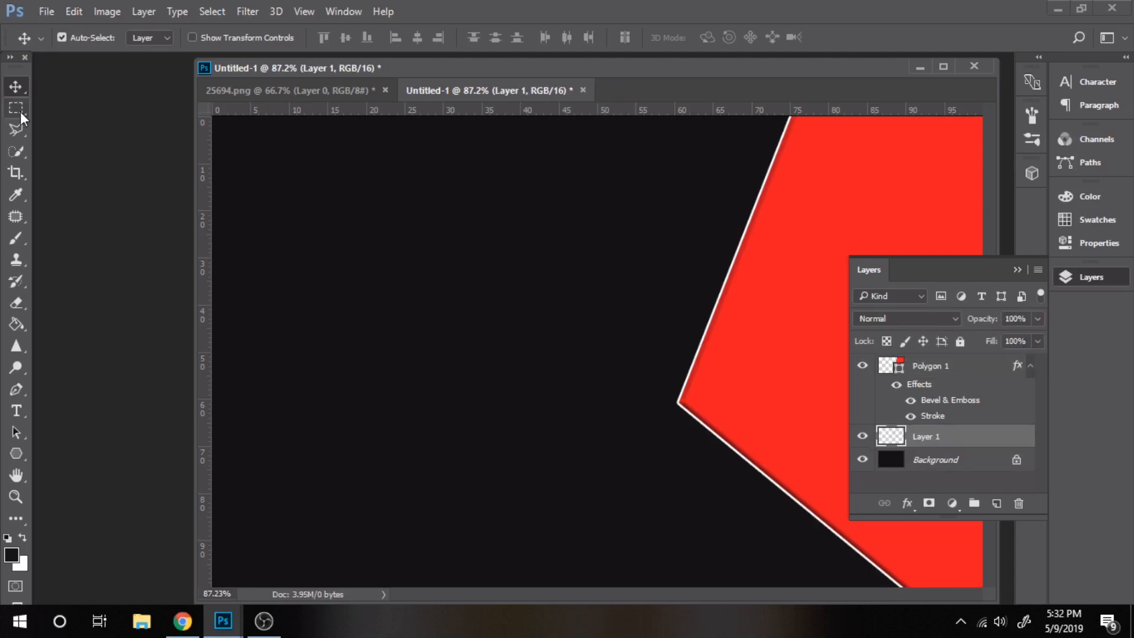
{"action": "left_click", "coordinate": [16, 108]}
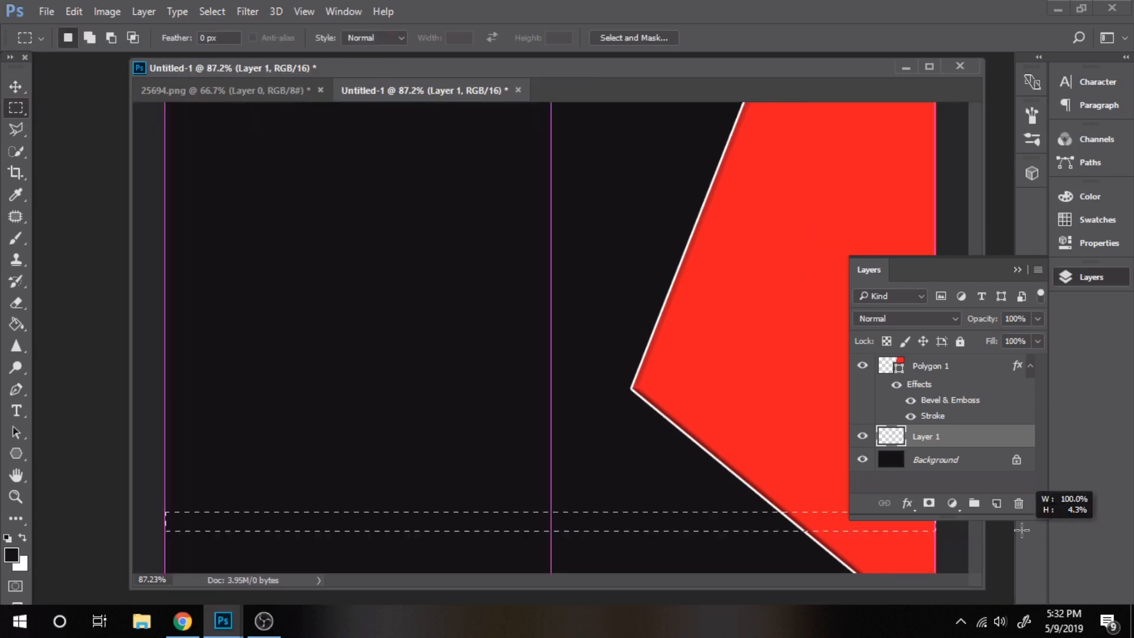
{"action": "left_click", "coordinate": [708, 490]}
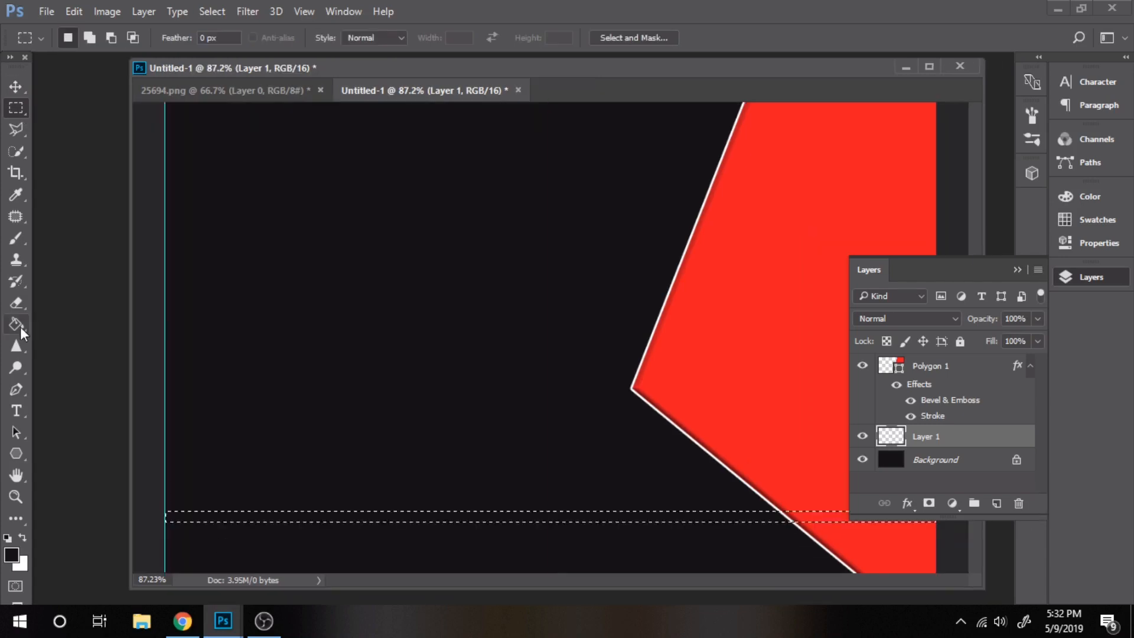
{"action": "left_click", "coordinate": [17, 325]}
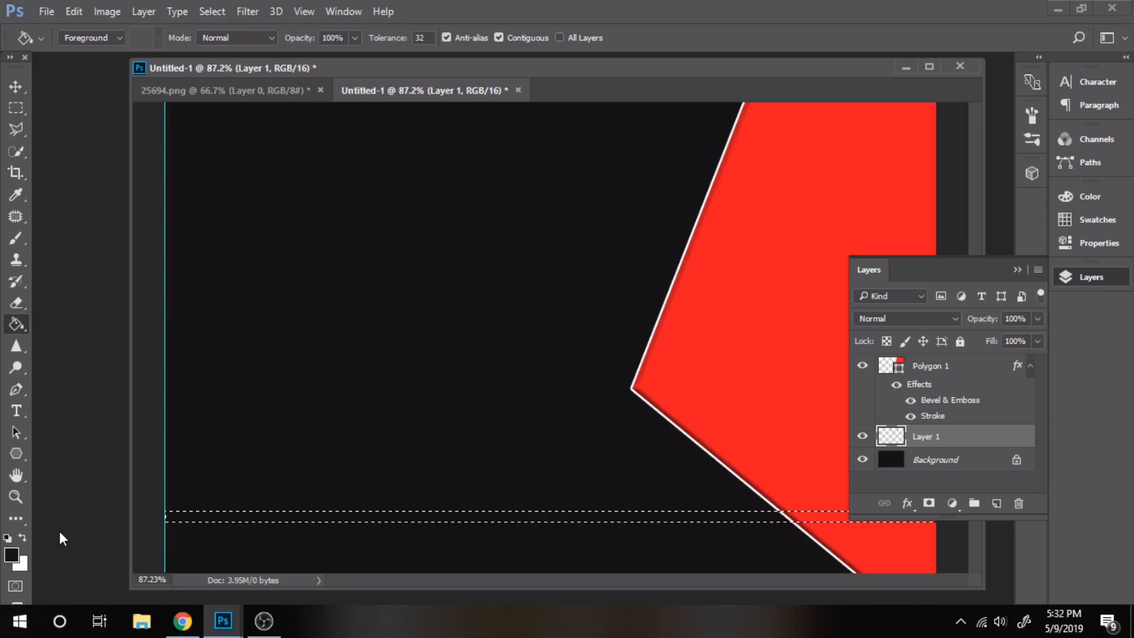
{"action": "key", "text": "x"}
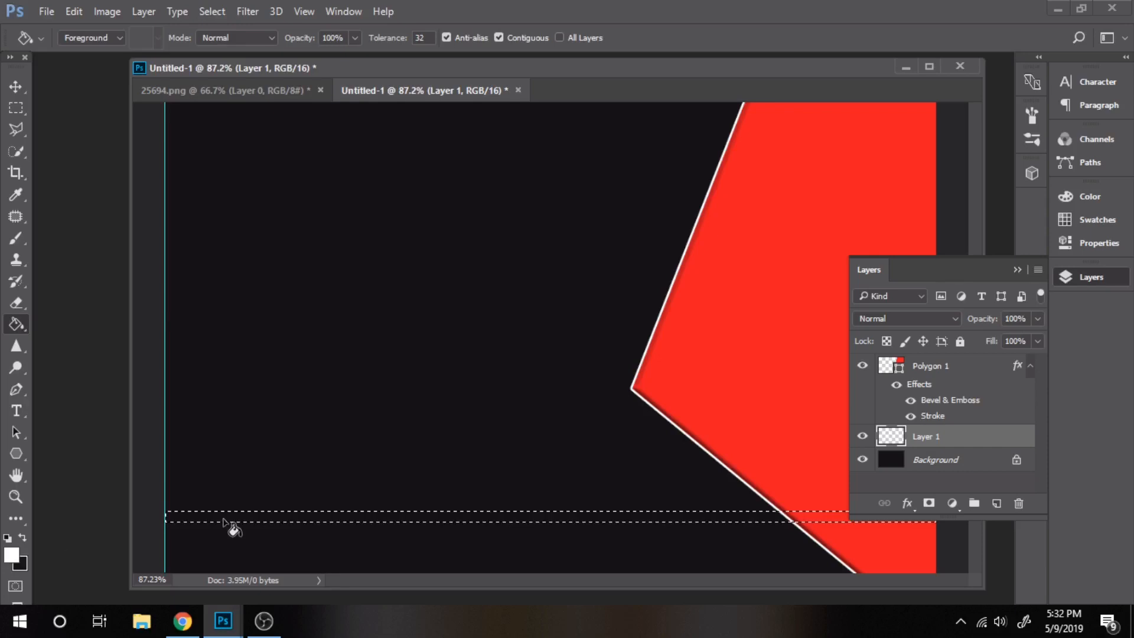
{"action": "left_click", "coordinate": [225, 519]}
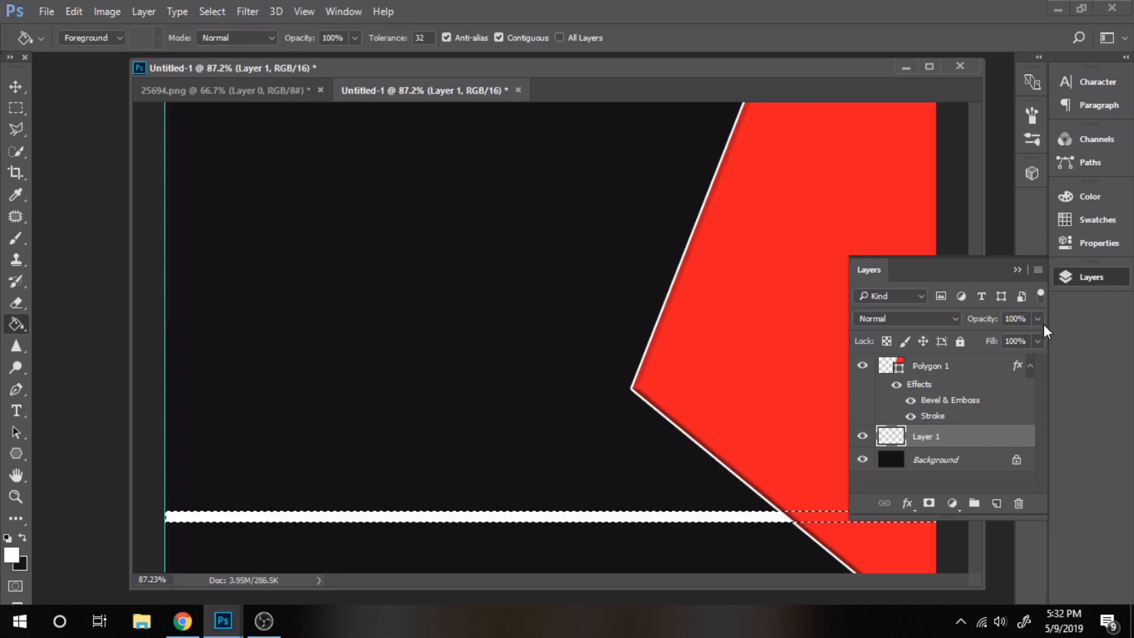
{"action": "left_click_drag", "start_coordinate": [1044, 324], "coordinate": [994, 338]}
{"action": "left_click_drag", "start_coordinate": [992, 340], "coordinate": [982, 340]}
Deselect, then duplicate the bar twice, moving a copy down below the first
{"action": "left_click", "coordinate": [13, 109]}
{"action": "right_click", "coordinate": [308, 169]}
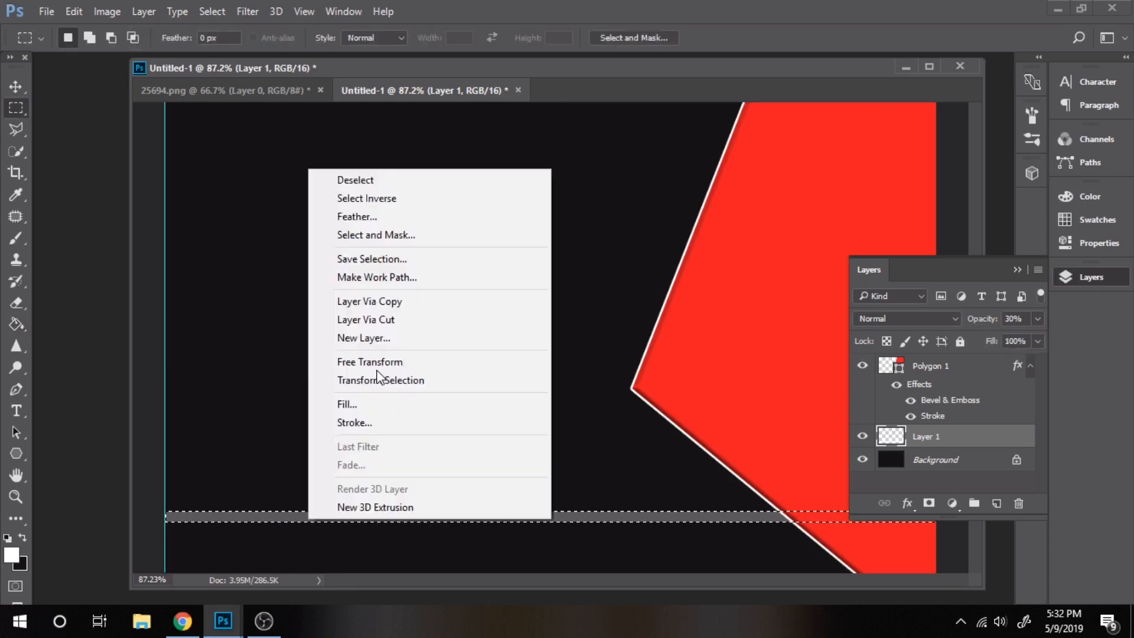
{"action": "left_click", "coordinate": [355, 179]}
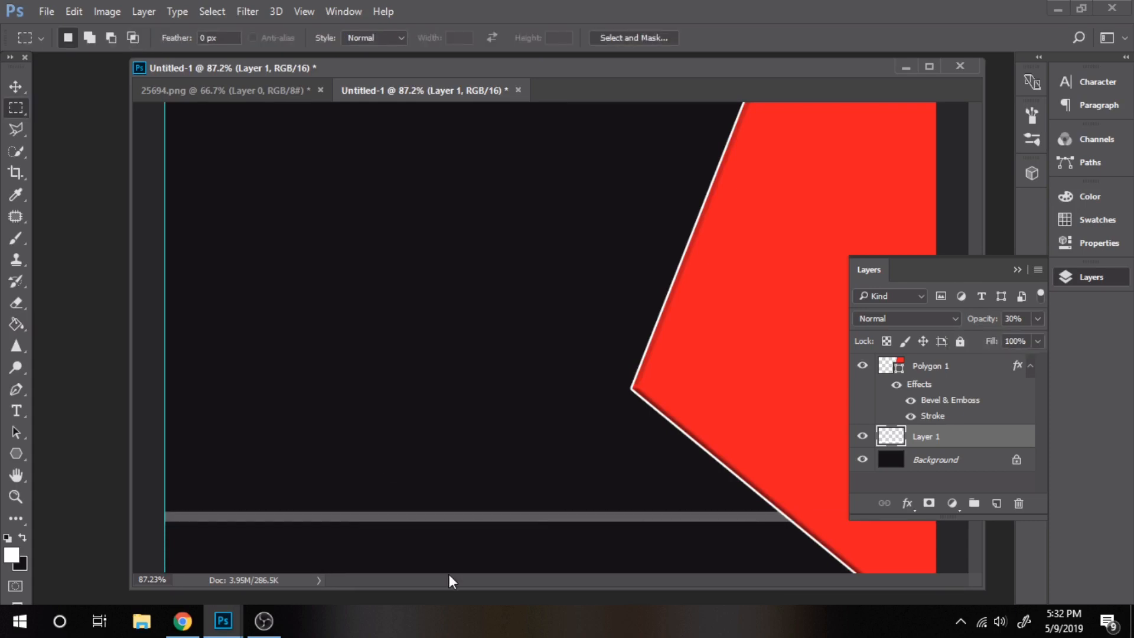
{"action": "key", "text": "ctrl+j"}
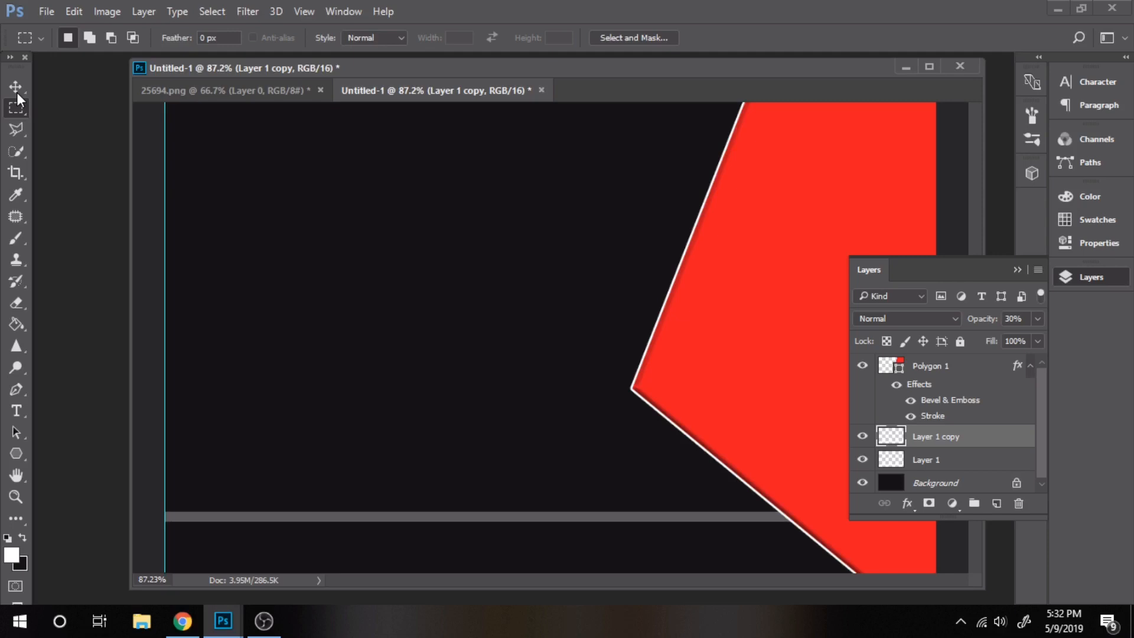
{"action": "left_click", "coordinate": [16, 88]}
{"action": "left_click_drag", "start_coordinate": [390, 514], "coordinate": [387, 536]}
{"action": "key", "text": "ctrl+j"}
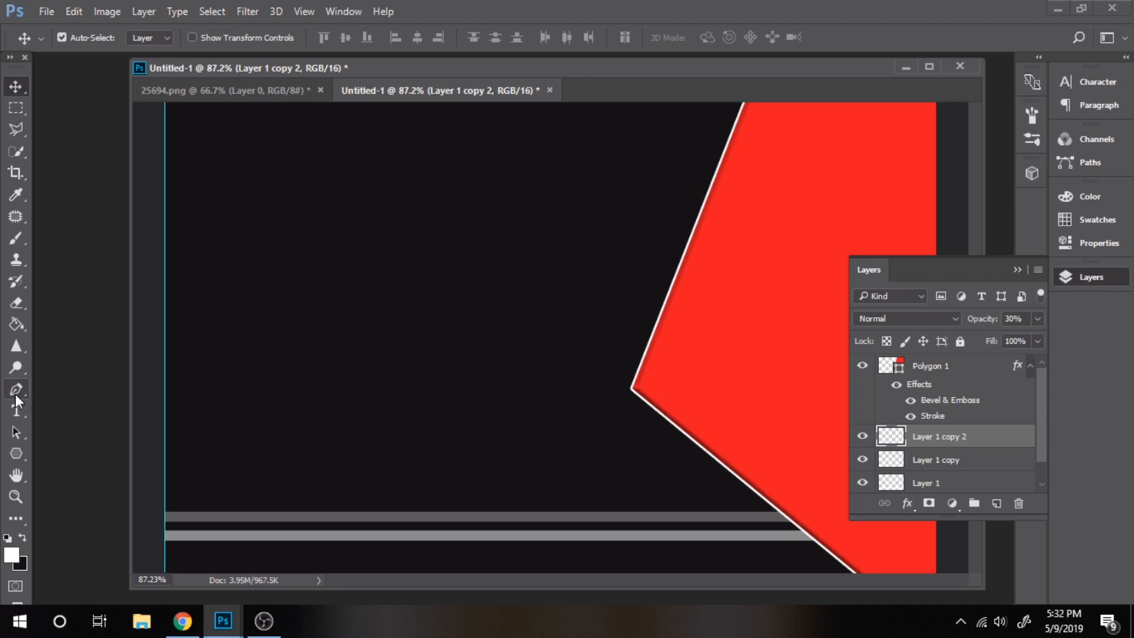
{"action": "left_click", "coordinate": [16, 409]}
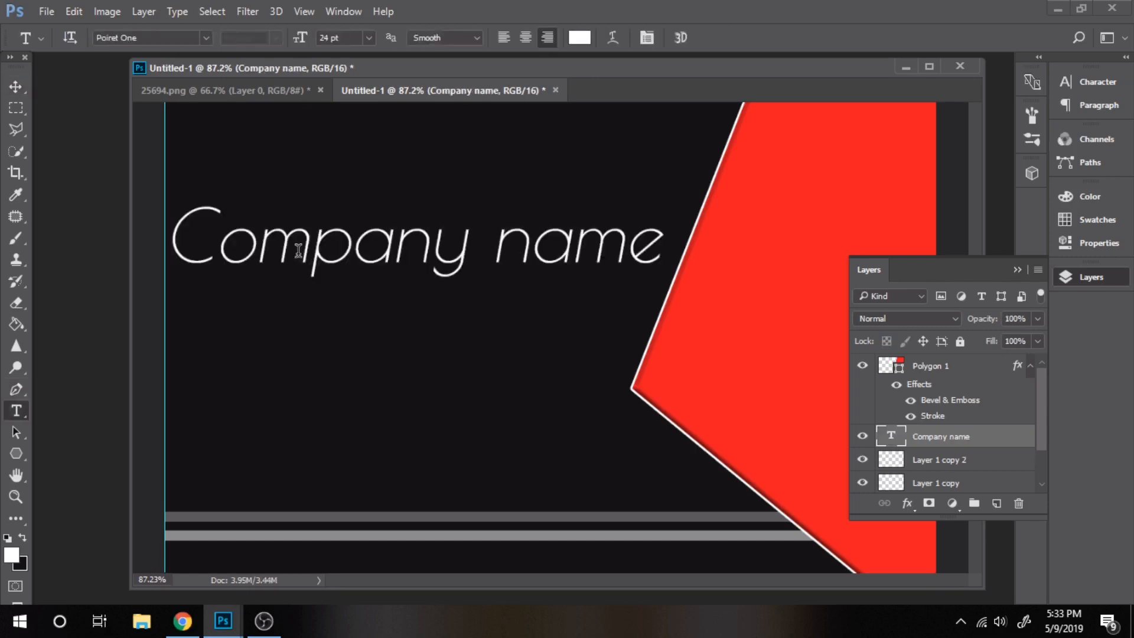
Set the COMPANY NAME title to Keep Calm, 16 pt, All Caps, upright
{"action": "double_click", "coordinate": [890, 436]}
{"action": "left_click", "coordinate": [206, 39]}
{"action": "left_click", "coordinate": [257, 151]}
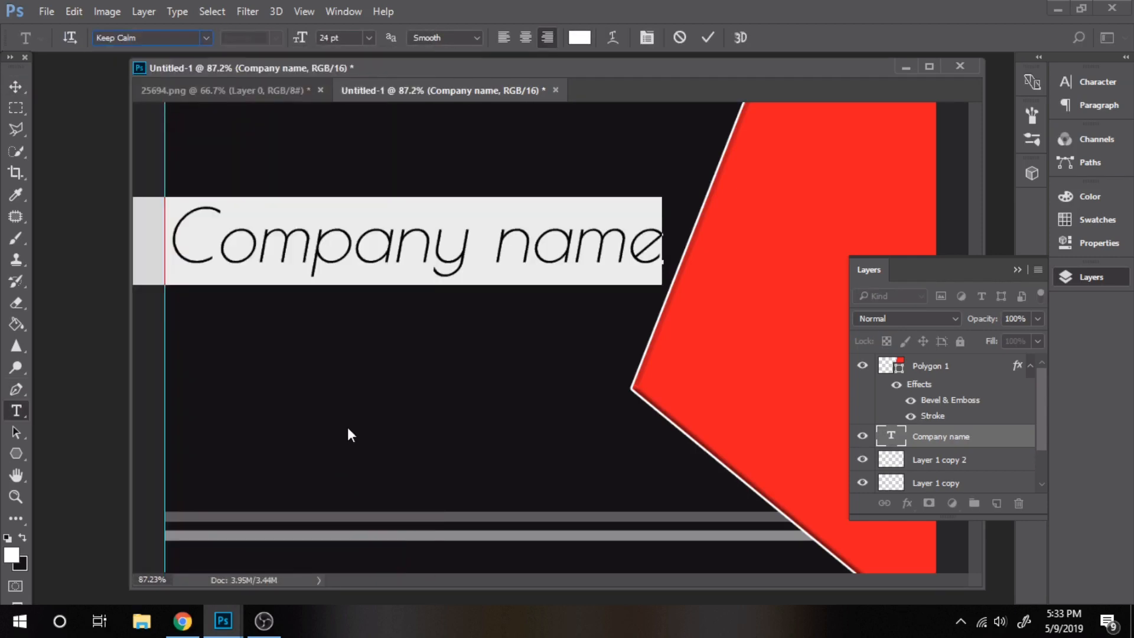
{"action": "left_click", "coordinate": [368, 37]}
{"action": "left_click", "coordinate": [360, 207]}
{"action": "left_click", "coordinate": [1097, 83]}
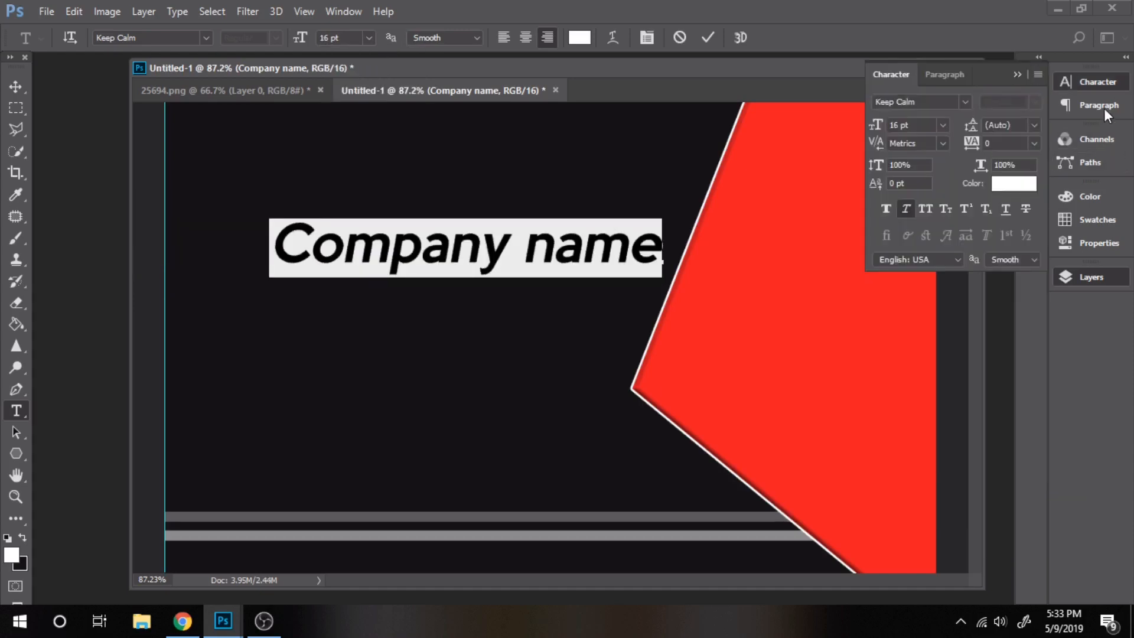
{"action": "left_click", "coordinate": [924, 207]}
{"action": "left_click", "coordinate": [906, 209]}
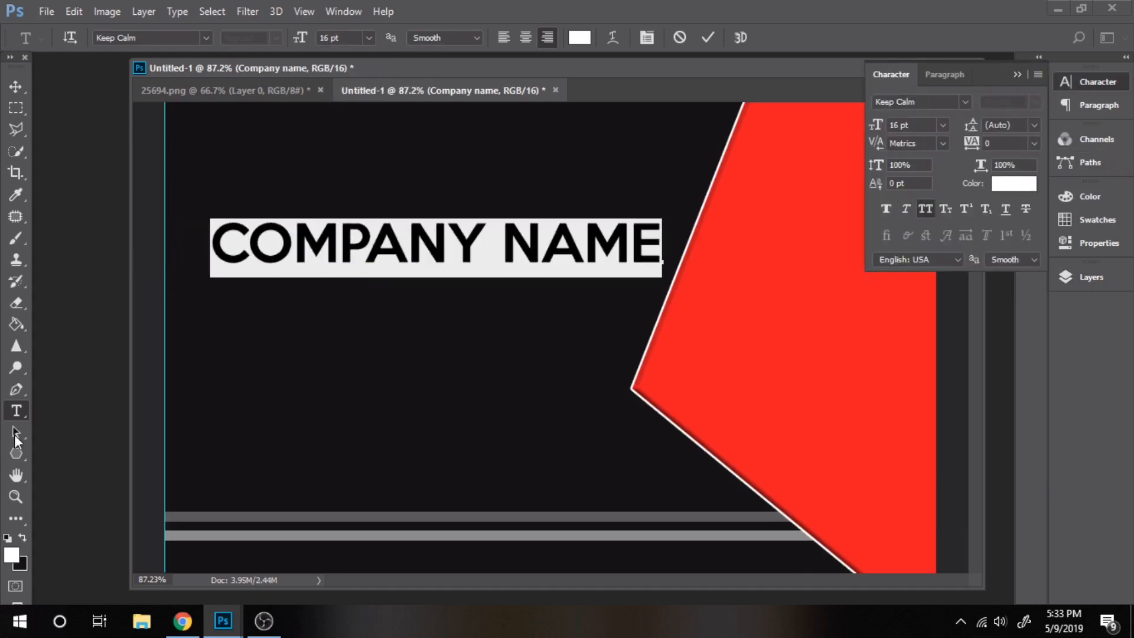
{"action": "left_click", "coordinate": [16, 86]}
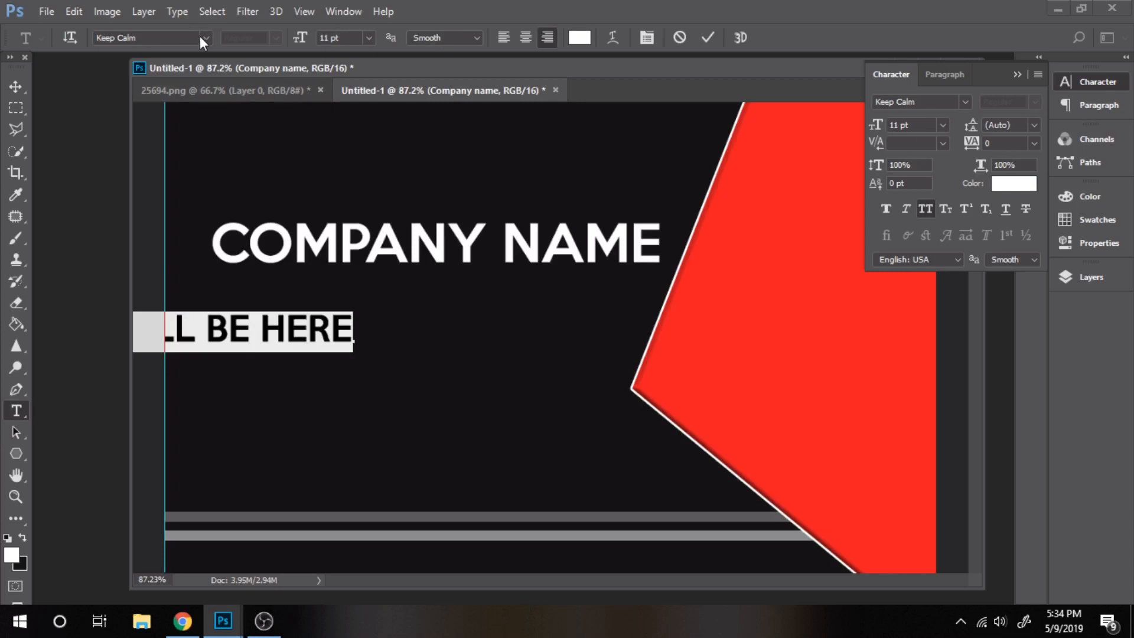
Make the slogan lowercase italic Poiret One and raise it with the title by 34 px
{"action": "left_click", "coordinate": [205, 37]}
{"action": "left_click", "coordinate": [305, 108]}
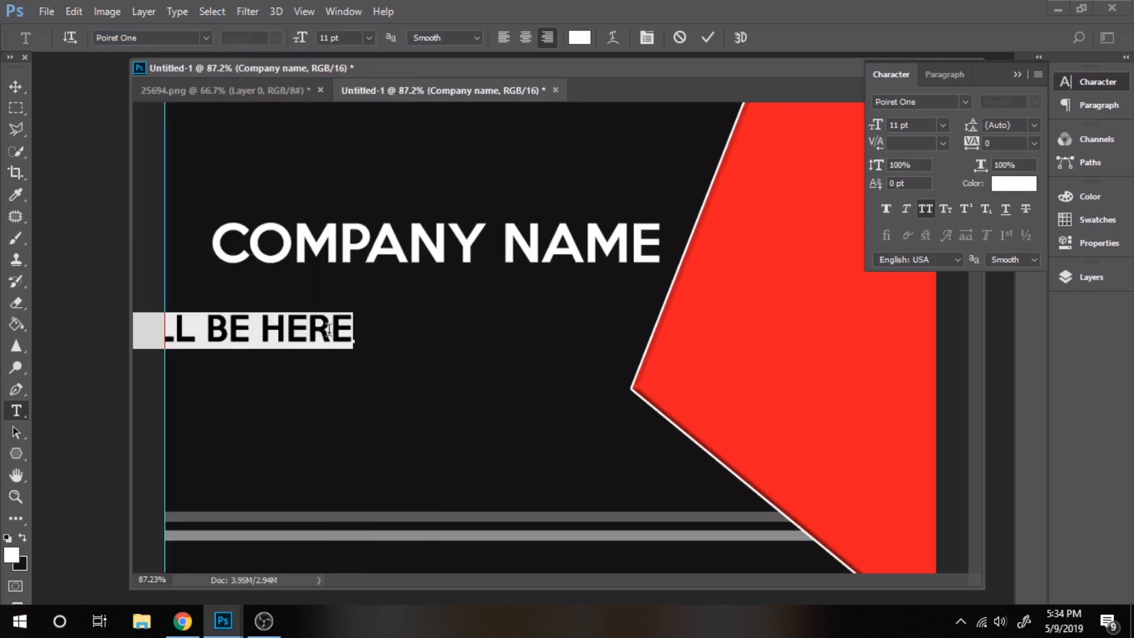
{"action": "left_click", "coordinate": [925, 208]}
{"action": "left_click", "coordinate": [905, 208]}
{"action": "left_click", "coordinate": [16, 86]}
{"action": "left_click_drag", "start_coordinate": [265, 331], "coordinate": [570, 290]}
{"action": "left_click_drag", "start_coordinate": [397, 254], "coordinate": [395, 233]}
{"action": "left_click_drag", "start_coordinate": [402, 290], "coordinate": [402, 270]}
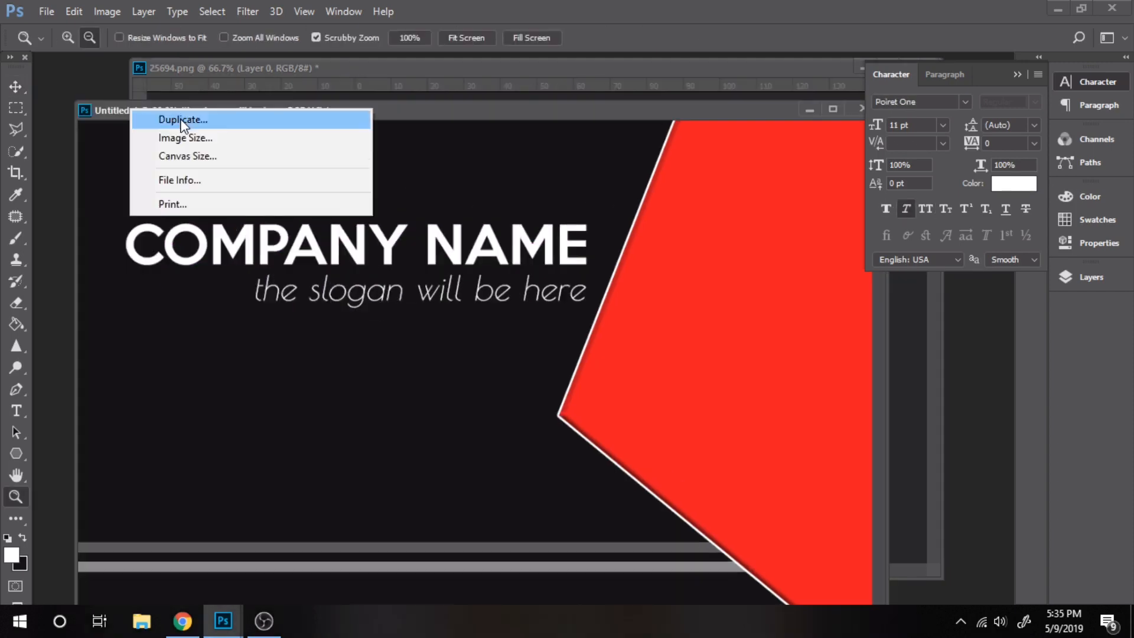
{"action": "left_click", "coordinate": [162, 112]}
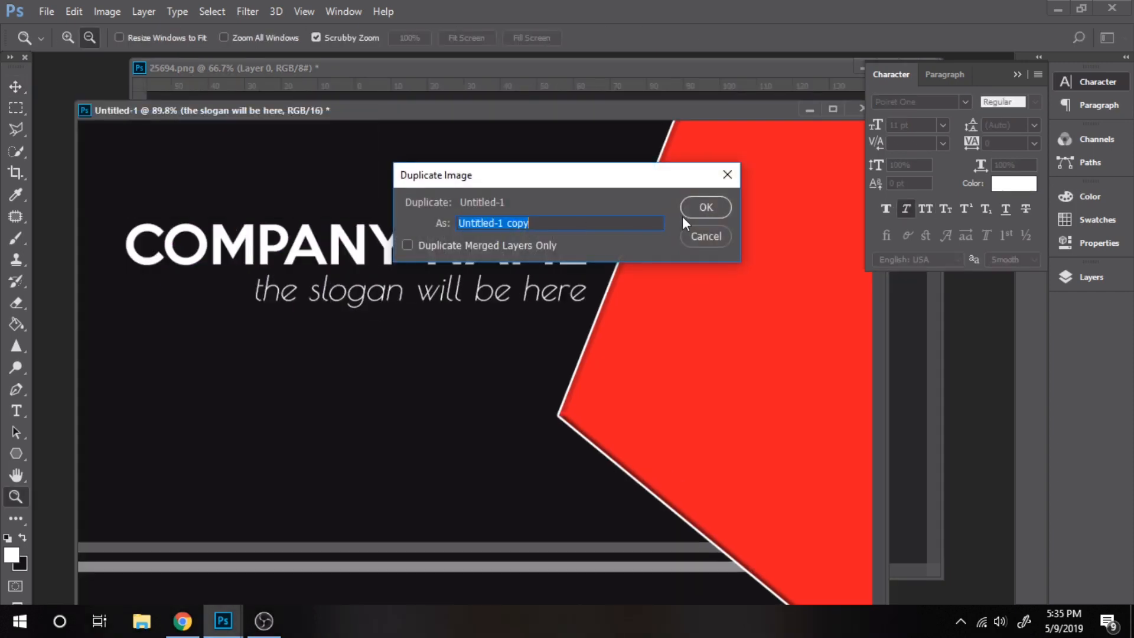
Duplicate the card document and delete its front-side text layers
{"action": "left_click", "coordinate": [702, 207]}
{"action": "left_click_drag", "start_coordinate": [389, 109], "coordinate": [377, 54]}
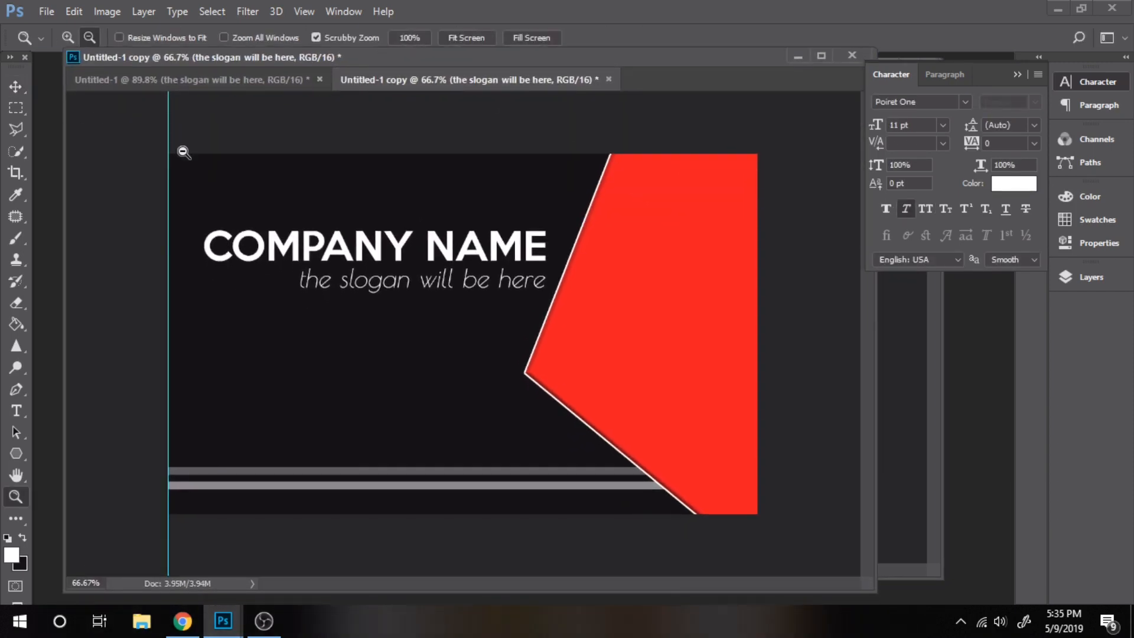
{"action": "left_click", "coordinate": [1090, 276]}
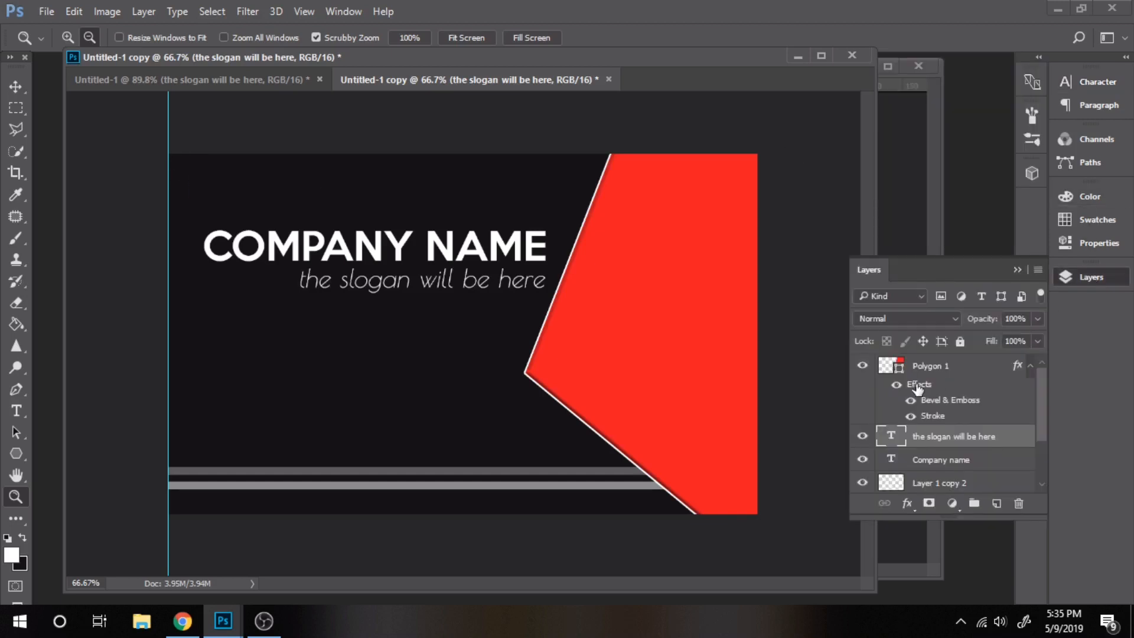
{"action": "left_click", "coordinate": [907, 446]}
{"action": "key", "text": "Delete"}
{"action": "key", "text": "Delete"}
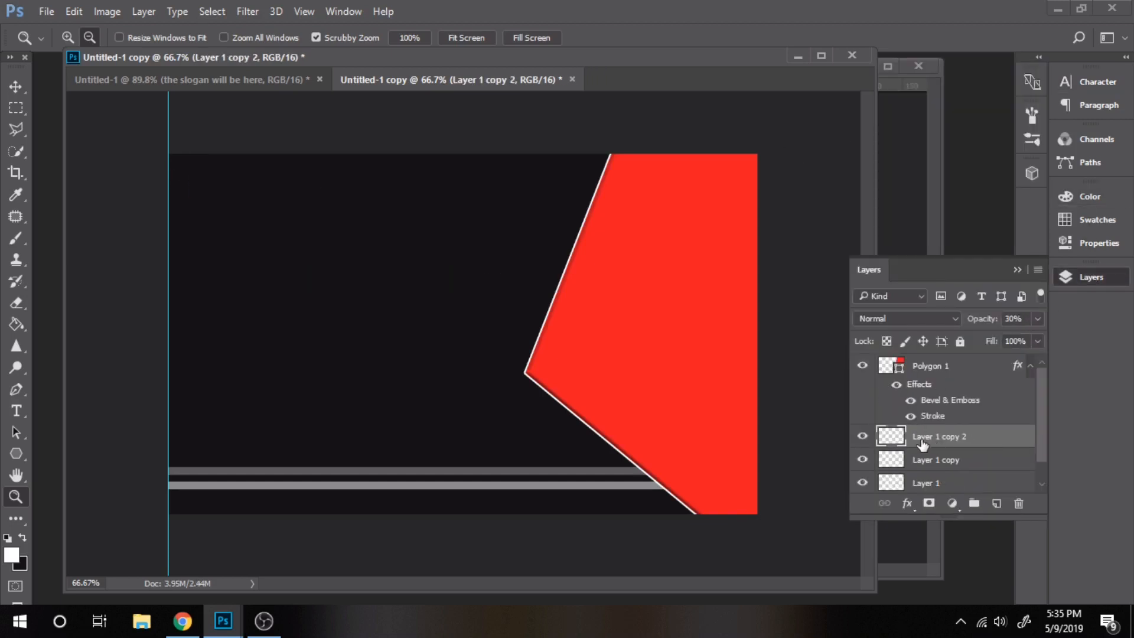
Add a Manager text layer above Polygon 1 and move it onto the red shape
{"action": "left_click", "coordinate": [21, 411]}
{"action": "left_click", "coordinate": [620, 319]}
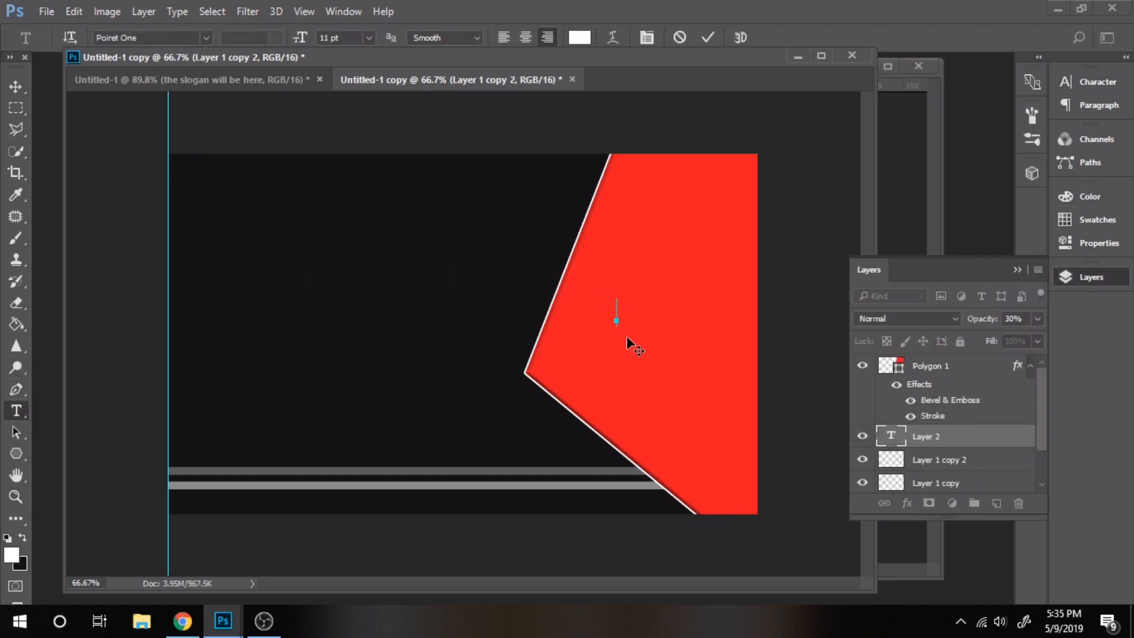
{"action": "left_click_drag", "start_coordinate": [898, 429], "coordinate": [899, 360]}
{"action": "left_click", "coordinate": [536, 314]}
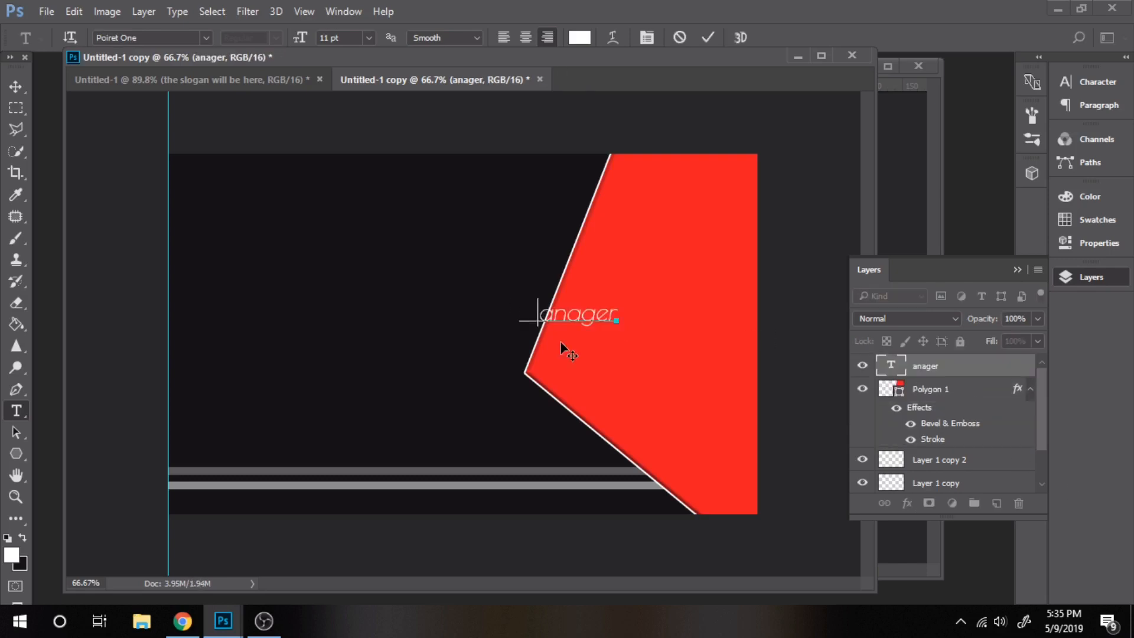
{"action": "type", "text": "M"}
{"action": "left_click", "coordinate": [16, 87]}
{"action": "left_click_drag", "start_coordinate": [603, 311], "coordinate": [708, 277]}
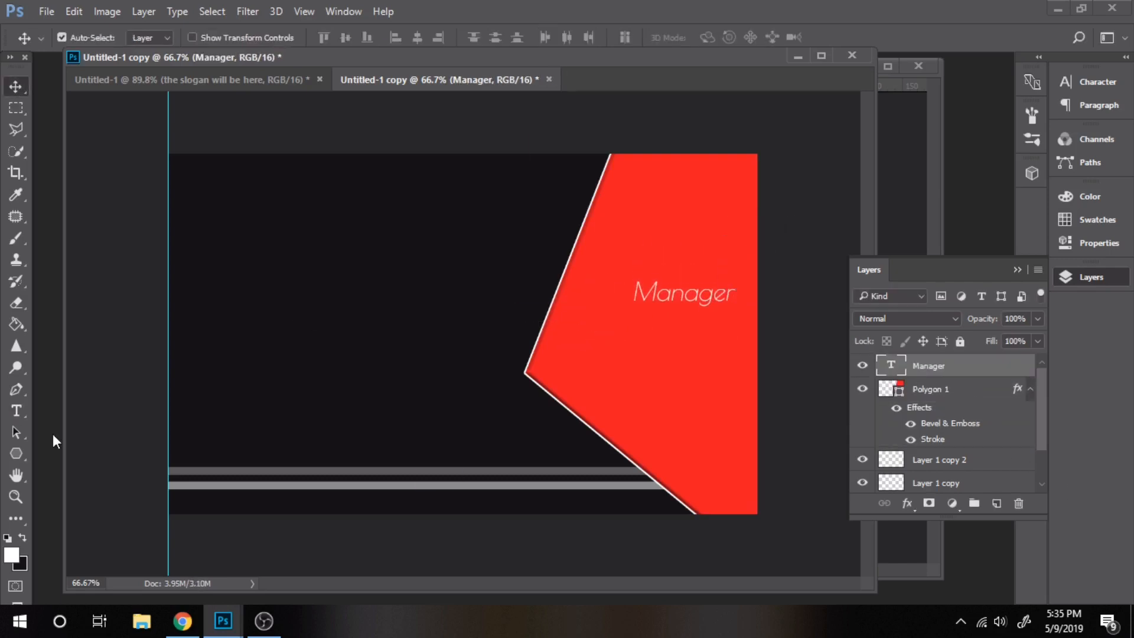
Add JOHN DOE in upright Keep Calm and place it just above Manager
{"action": "left_click", "coordinate": [16, 412]}
{"action": "left_click", "coordinate": [617, 250]}
{"action": "type", "text": "jo"}
{"action": "key", "text": "BackSpace"}
{"action": "key", "text": "BackSpace"}
{"action": "type", "text": "JOHN "}
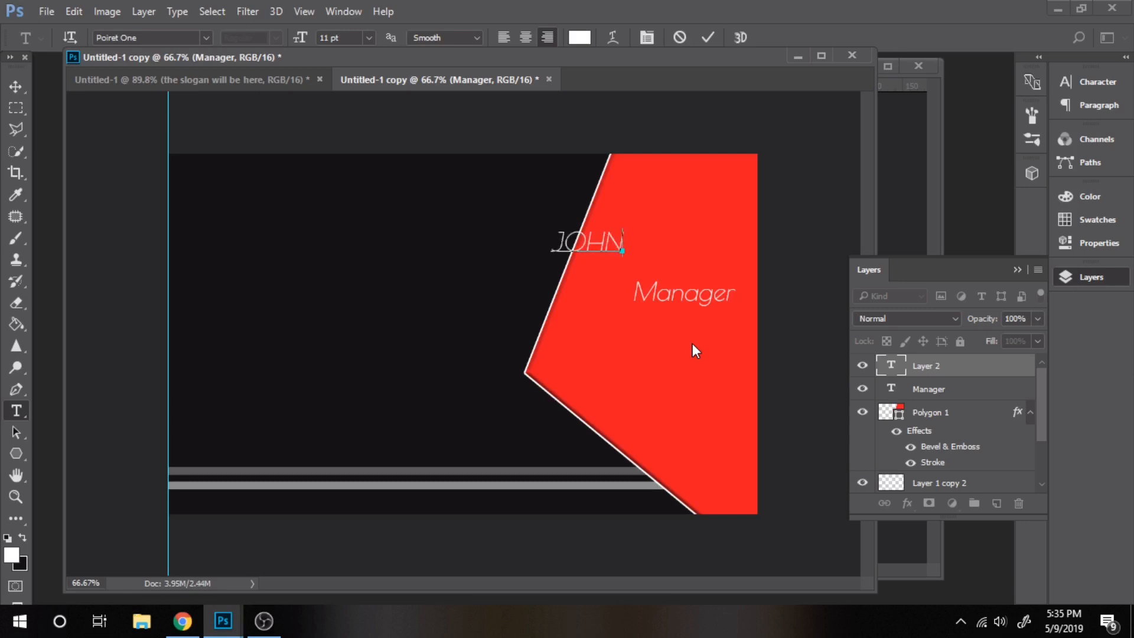
{"action": "type", "text": "DOE"}
{"action": "key", "text": "ctrl+a"}
{"action": "left_click", "coordinate": [205, 37]}
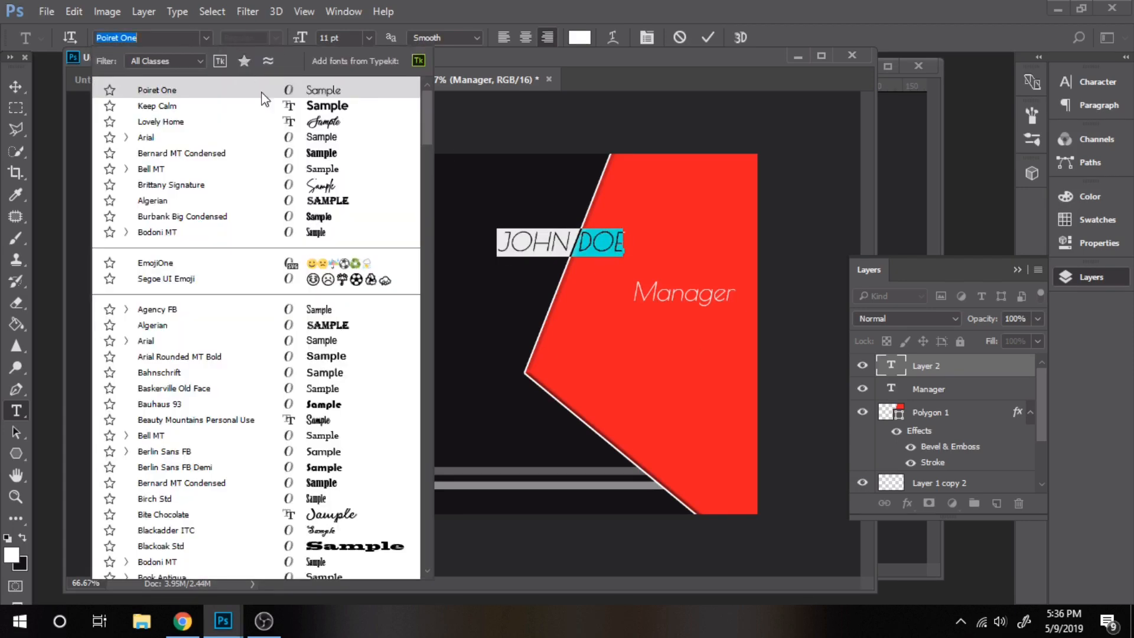
{"action": "left_click", "coordinate": [178, 106]}
{"action": "left_click", "coordinate": [1092, 82]}
{"action": "left_click", "coordinate": [909, 211]}
{"action": "left_click", "coordinate": [16, 87]}
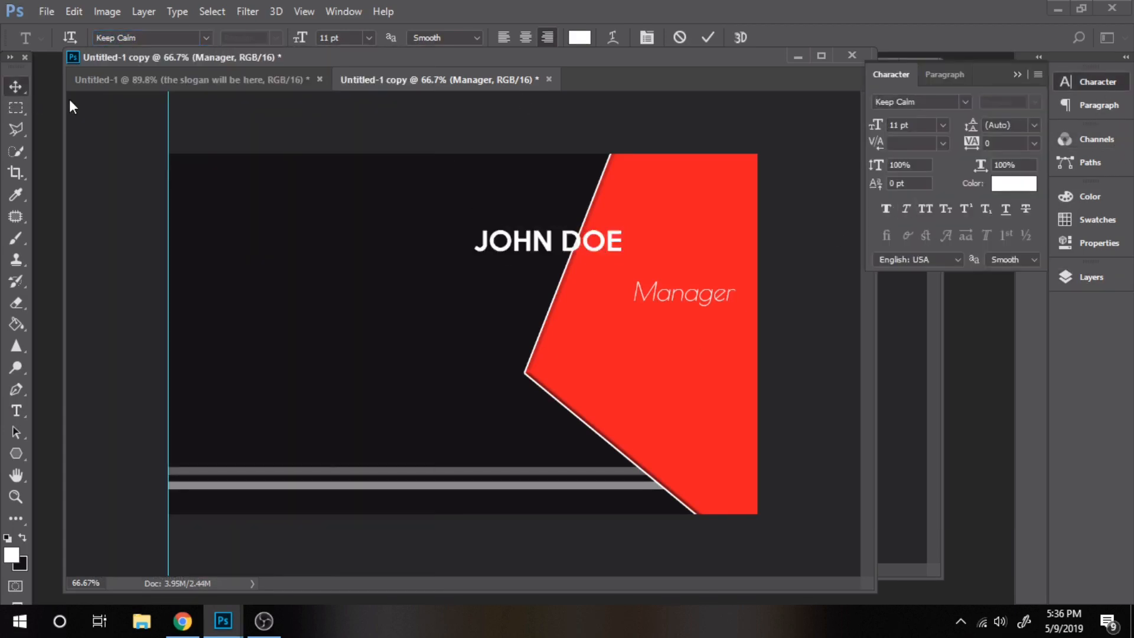
{"action": "left_click_drag", "start_coordinate": [592, 241], "coordinate": [720, 298]}
Resize JOHN DOE to 12 pt, shift it and Manager right, and select Layer 1 copy 2
{"action": "key", "text": "t"}
{"action": "left_click", "coordinate": [684, 269]}
{"action": "key", "text": "ctrl+a"}
{"action": "left_click", "coordinate": [942, 125]}
{"action": "left_click", "coordinate": [931, 259]}
{"action": "left_click", "coordinate": [17, 88]}
{"action": "left_click", "coordinate": [728, 297]}
{"action": "left_click", "coordinate": [1092, 276]}
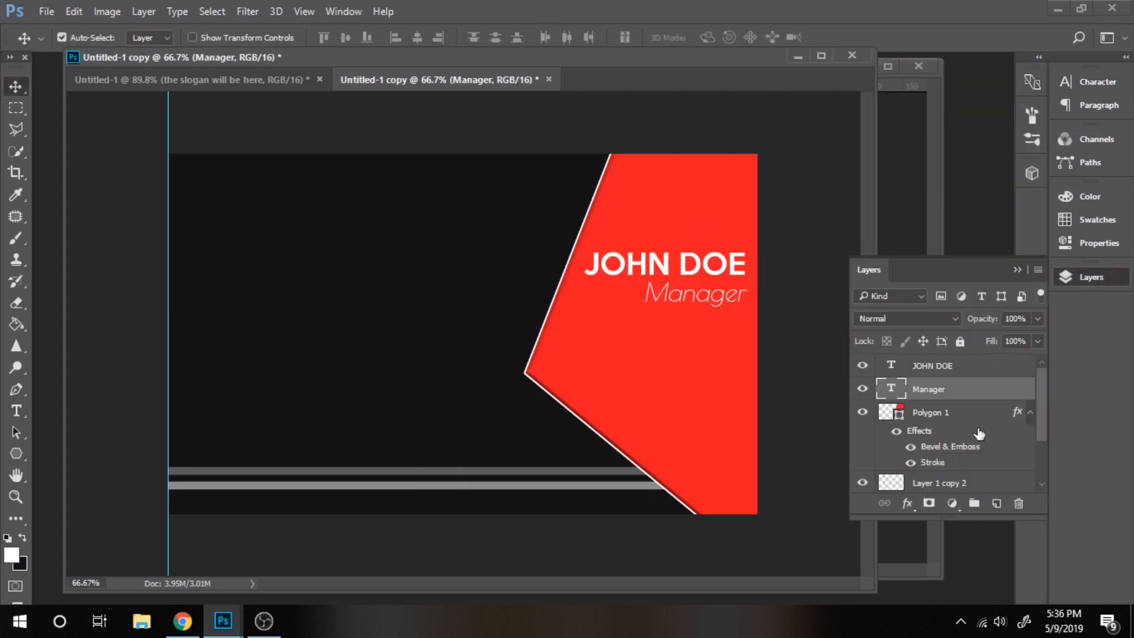
{"action": "scroll", "coordinate": [979, 431], "scroll_direction": "down", "scroll_amount": 1}
{"action": "left_click", "coordinate": [976, 458]}
{"action": "left_click", "coordinate": [19, 452]}
Draw a white bar left of the pentagon, lower it 28 px, duplicate it, and position the globe image window
{"action": "left_click", "coordinate": [59, 453]}
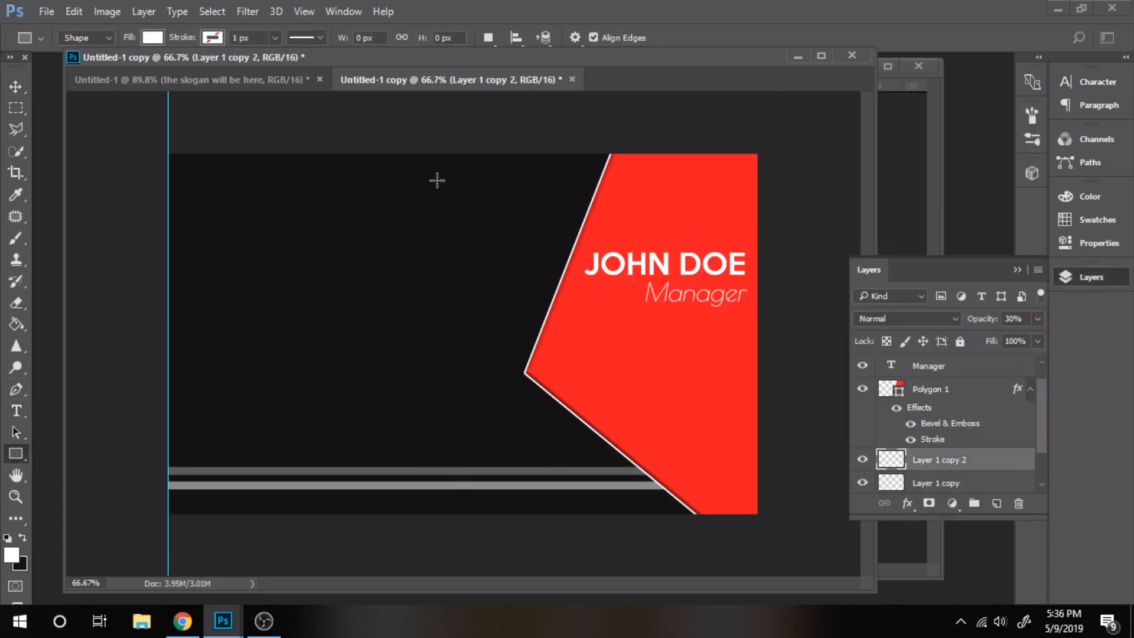
{"action": "left_click_drag", "start_coordinate": [423, 180], "coordinate": [637, 213]}
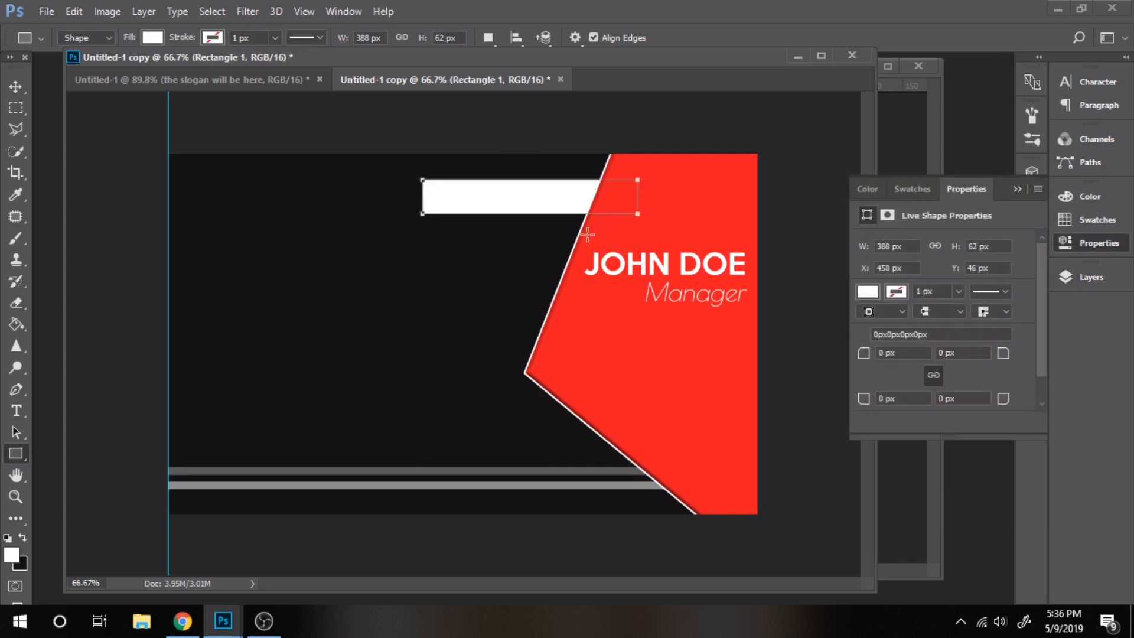
{"action": "key", "text": "v"}
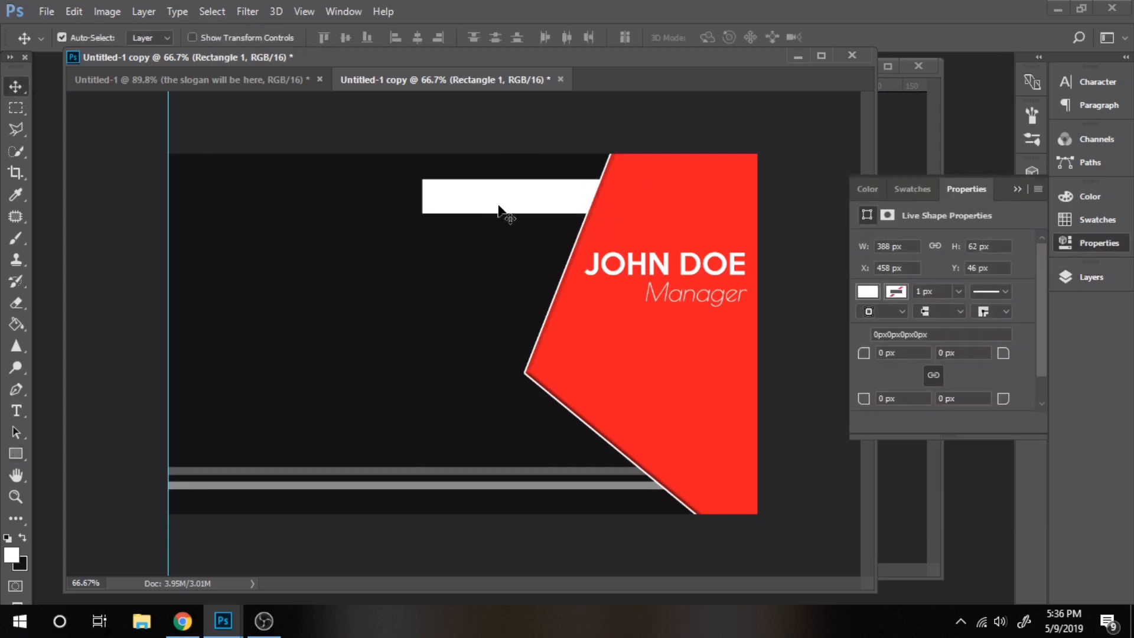
{"action": "left_click_drag", "start_coordinate": [529, 207], "coordinate": [515, 288]}
{"action": "left_click", "coordinate": [1091, 277]}
{"action": "key", "text": "ctrl+j"}
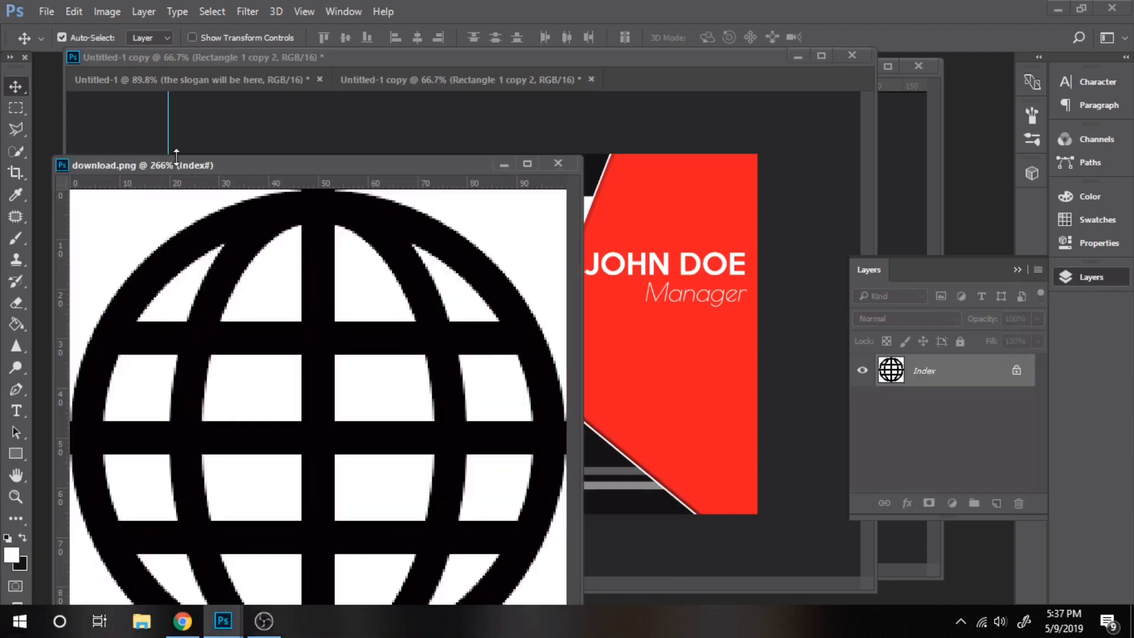
{"action": "left_click_drag", "start_coordinate": [174, 156], "coordinate": [171, 111]}
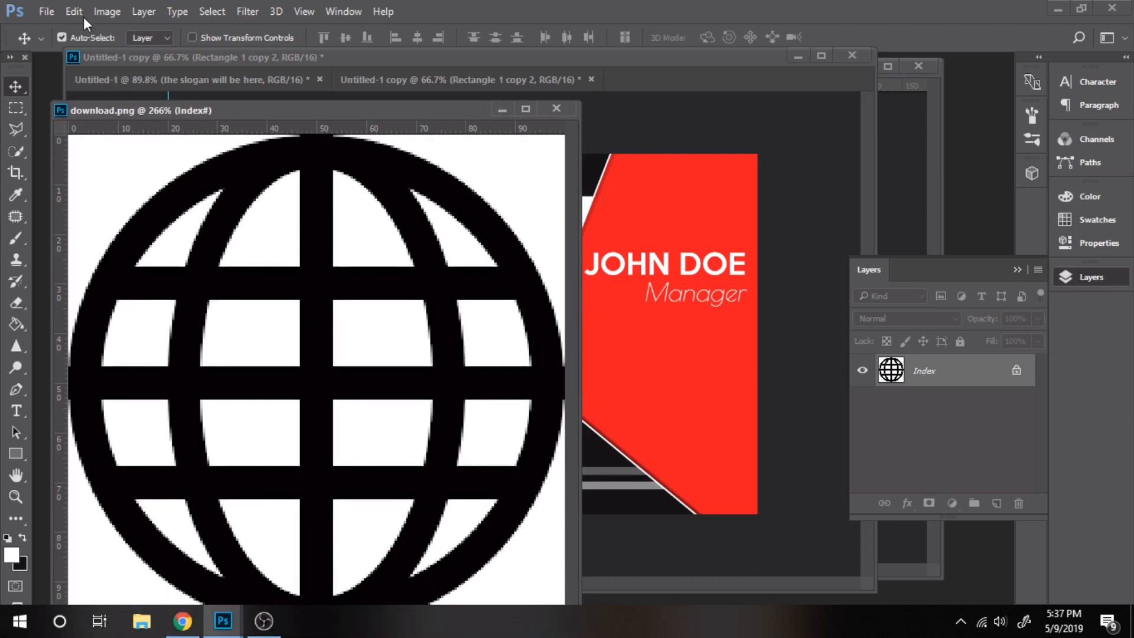
Define the globe and phone icon images as brush presets
{"action": "left_click", "coordinate": [81, 14]}
{"action": "left_click", "coordinate": [162, 415]}
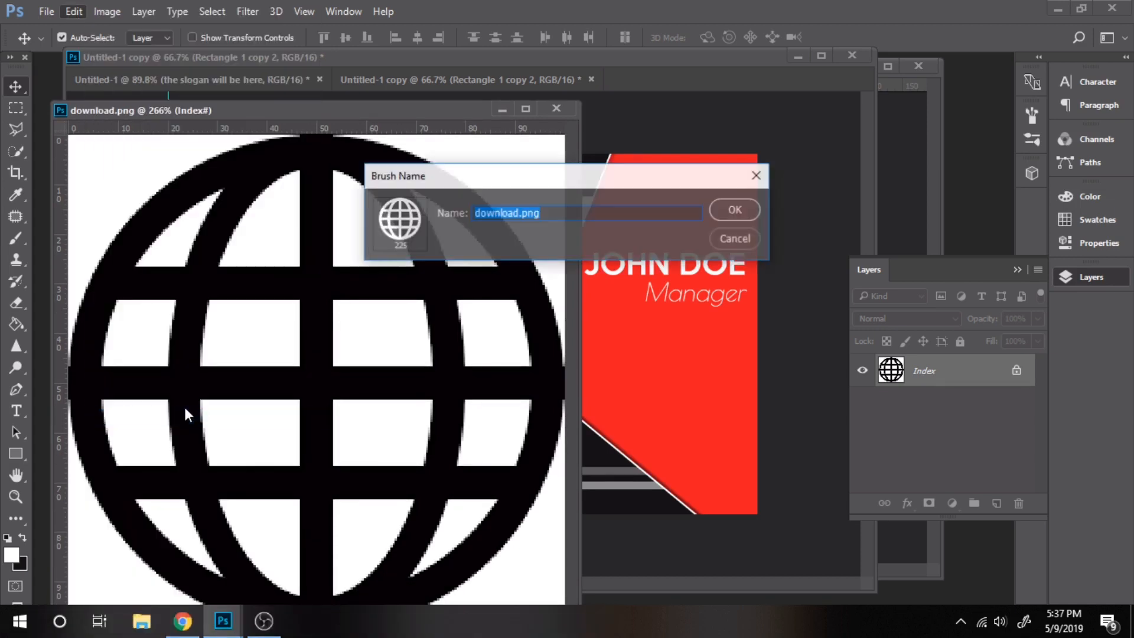
{"action": "left_click", "coordinate": [733, 210]}
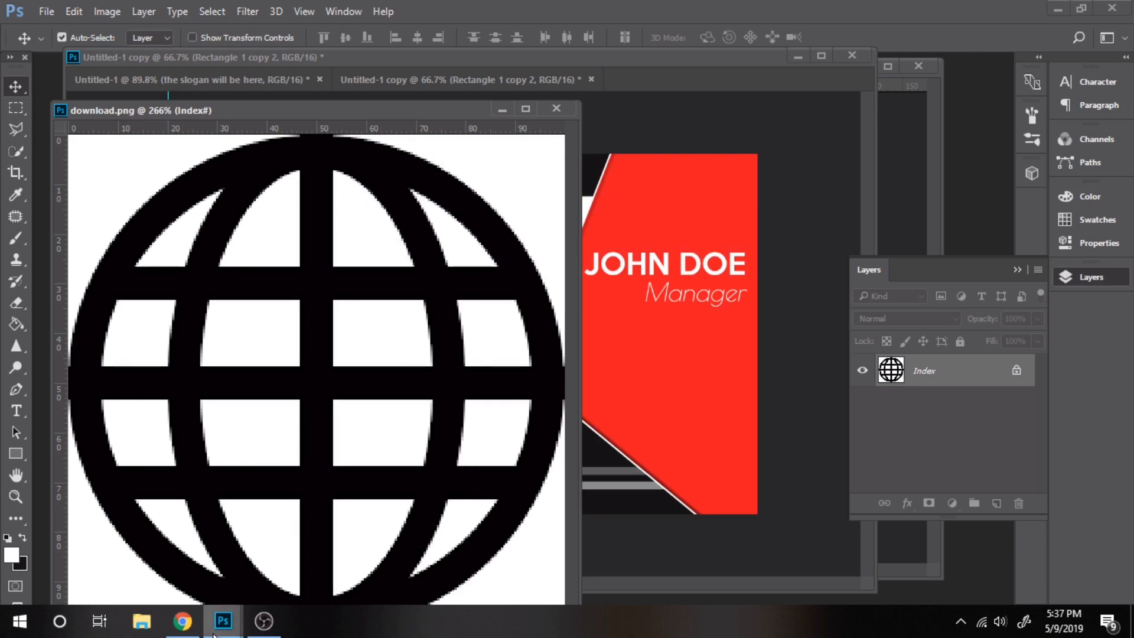
{"action": "mouse_move", "coordinate": [223, 620]}
{"action": "left_click", "coordinate": [343, 564]}
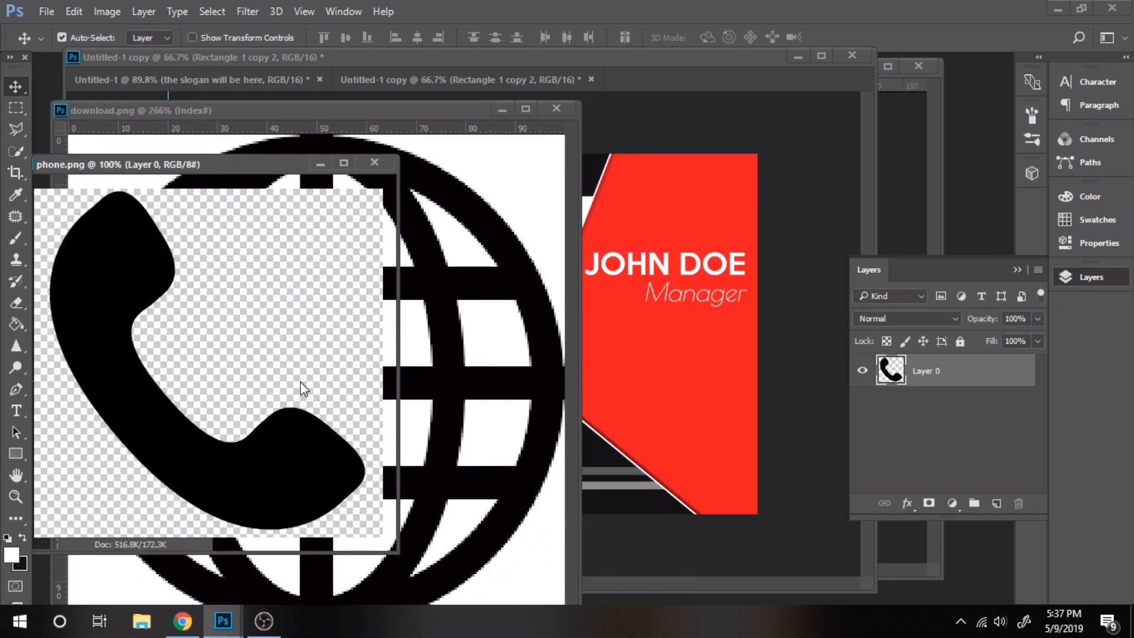
{"action": "left_click", "coordinate": [69, 16]}
{"action": "left_click", "coordinate": [148, 481]}
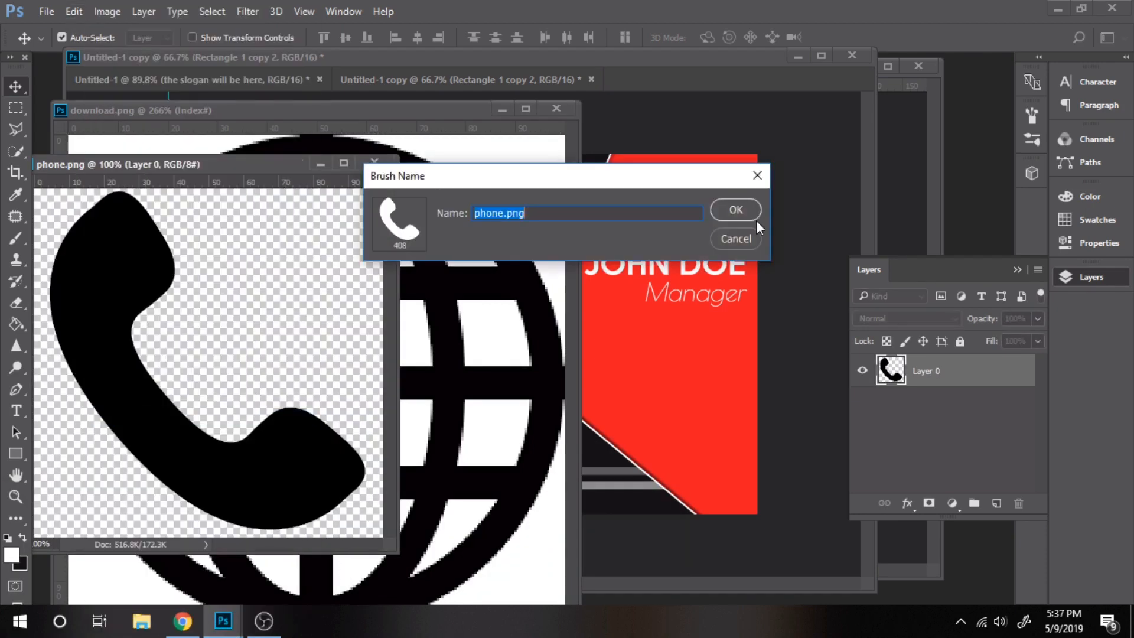
{"action": "left_click", "coordinate": [734, 211]}
Define the house icon as a brush preset and minimize all three icon windows
{"action": "mouse_move", "coordinate": [222, 620]}
{"action": "left_click", "coordinate": [463, 573]}
{"action": "left_click", "coordinate": [73, 13]}
{"action": "left_click", "coordinate": [195, 415]}
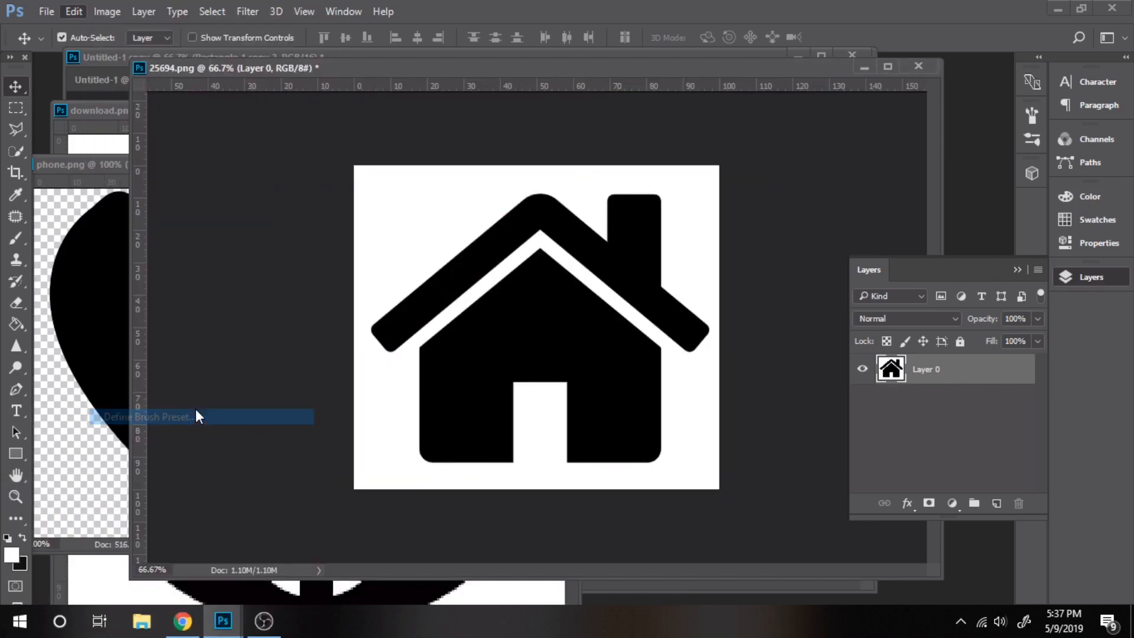
{"action": "left_click", "coordinate": [734, 204]}
{"action": "left_click", "coordinate": [864, 66]}
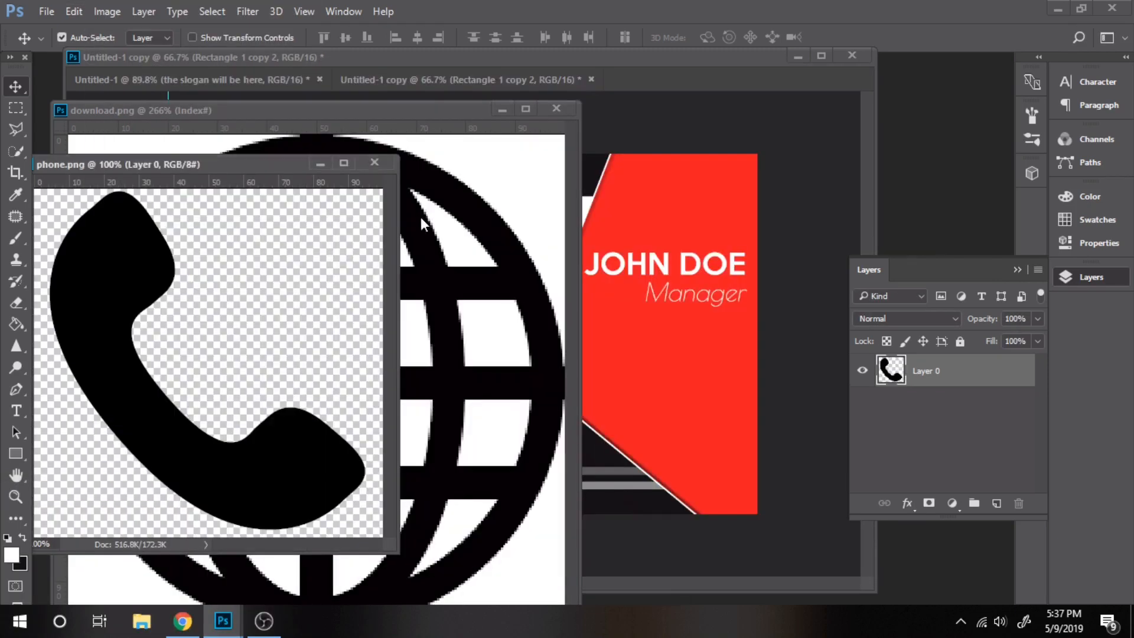
{"action": "left_click", "coordinate": [320, 162]}
{"action": "left_click", "coordinate": [503, 108]}
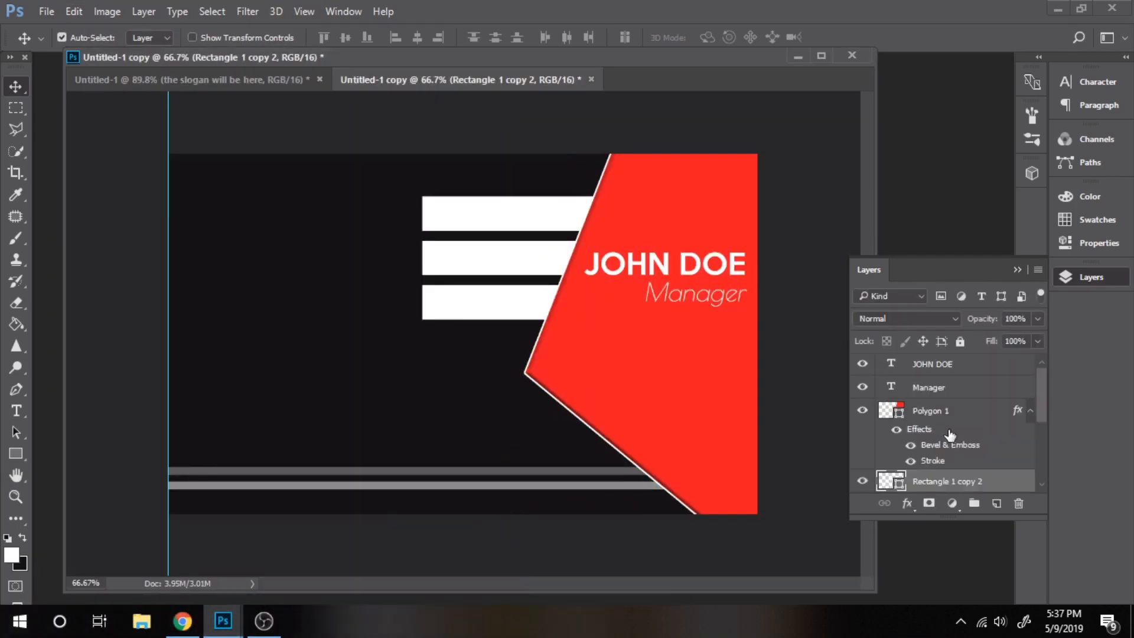
Add a new layer named WEB
{"action": "left_click", "coordinate": [996, 503]}
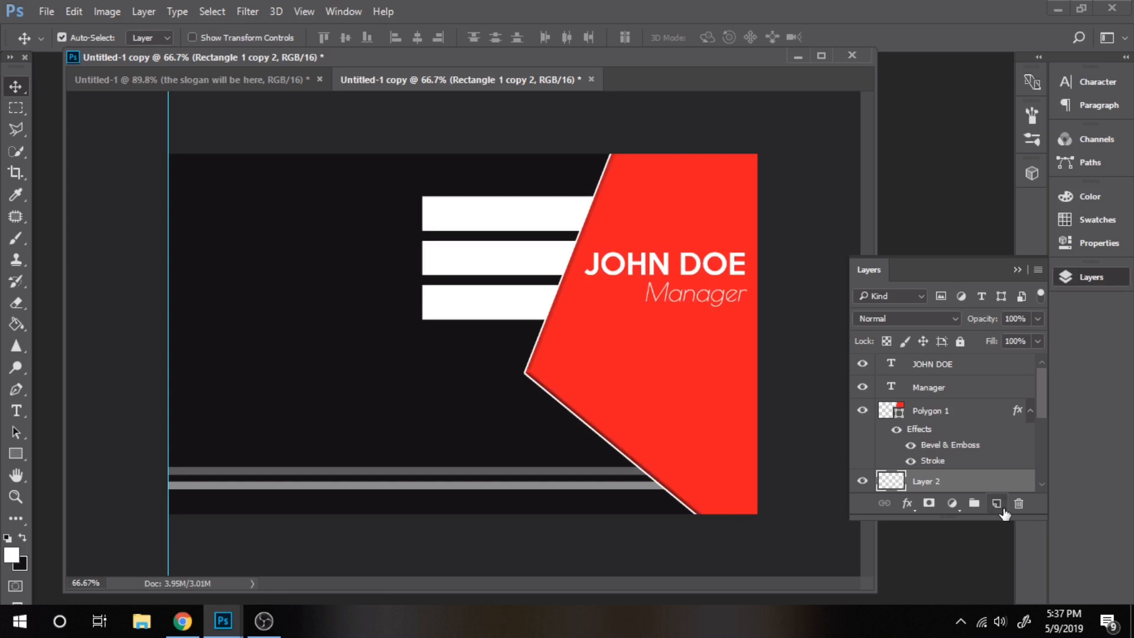
{"action": "double_click", "coordinate": [941, 481]}
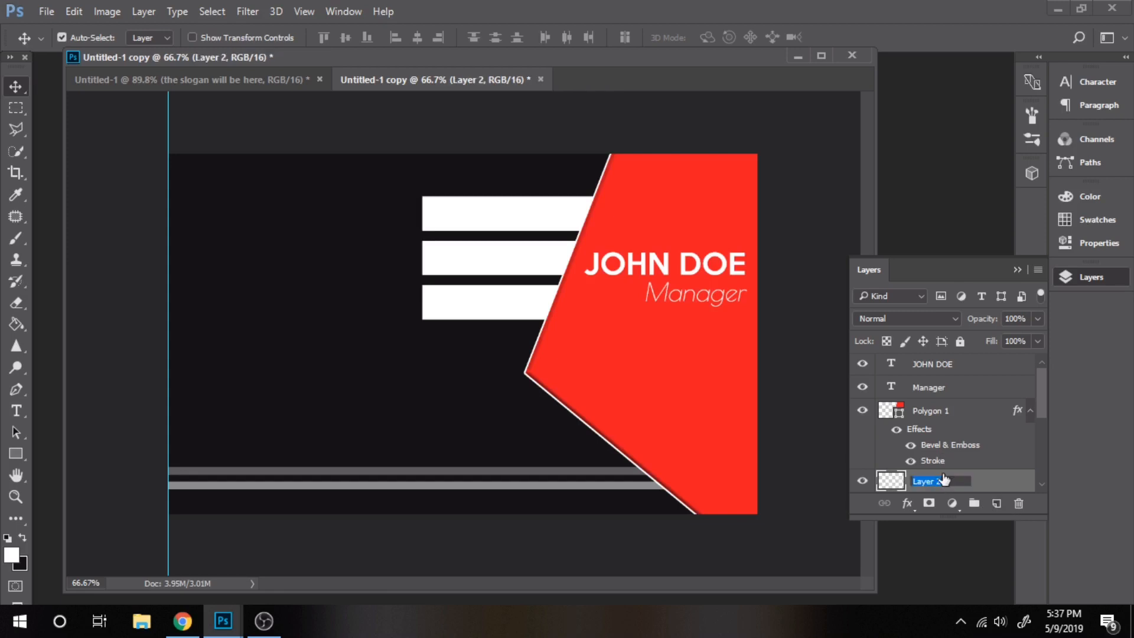
{"action": "type", "text": "WEB"}
{"action": "key", "text": "Return"}
Stamp a black globe with the 59 px globe brush on the top white bar
{"action": "key", "text": "b"}
{"action": "key", "text": "x"}
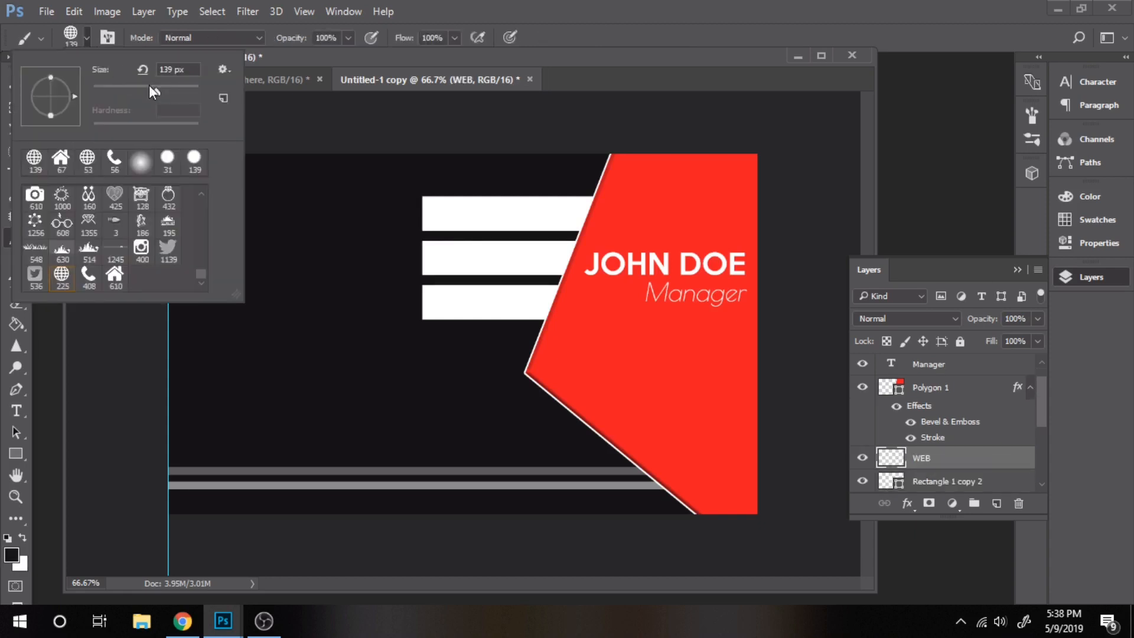
{"action": "left_click_drag", "start_coordinate": [149, 89], "coordinate": [126, 88]}
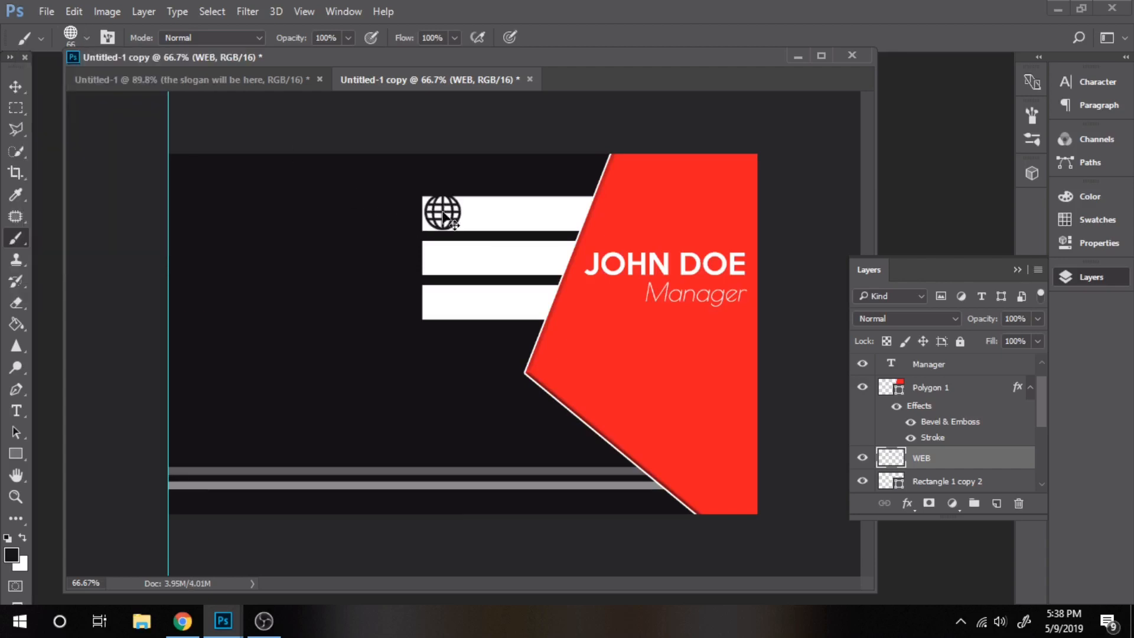
{"action": "key", "text": "ctrl+z"}
{"action": "left_click", "coordinate": [86, 38]}
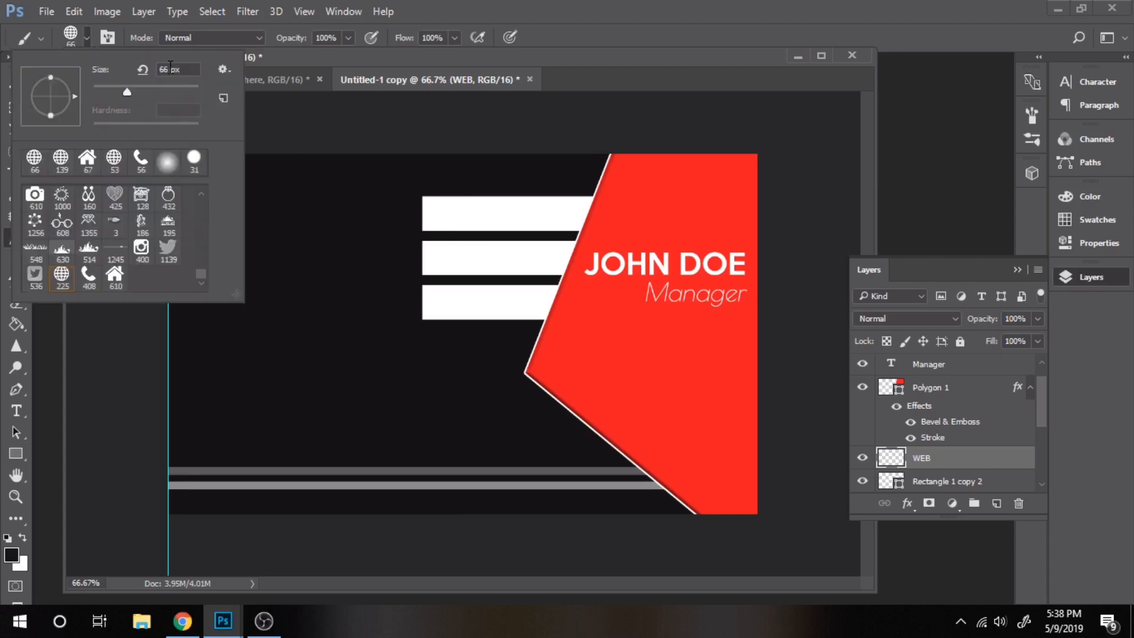
{"action": "left_click_drag", "start_coordinate": [126, 90], "coordinate": [123, 91]}
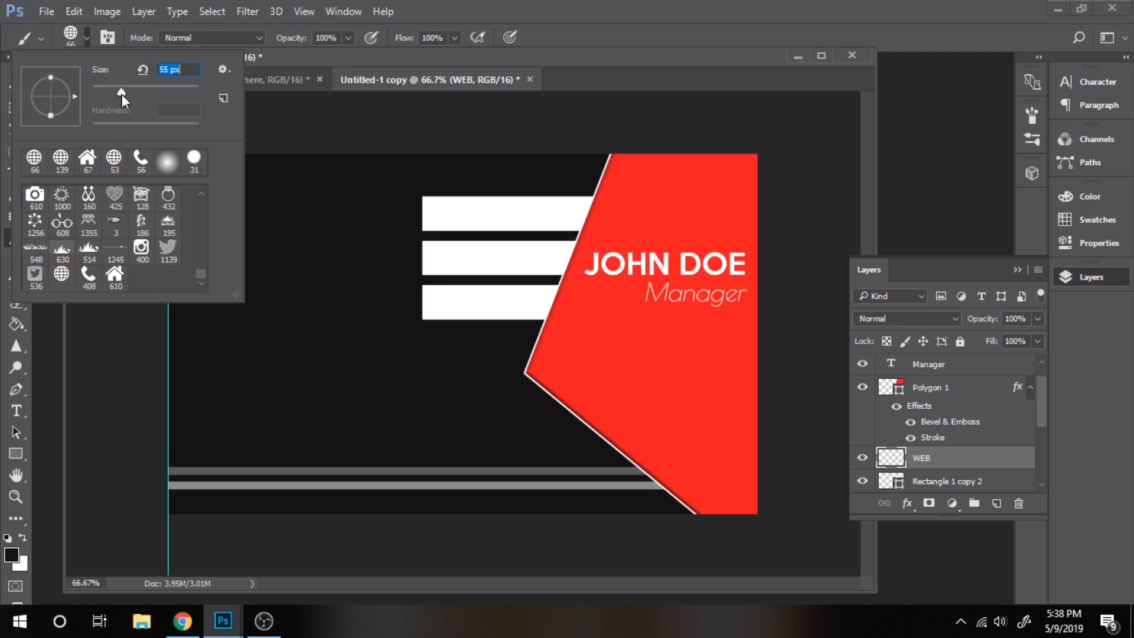
{"action": "left_click", "coordinate": [445, 214]}
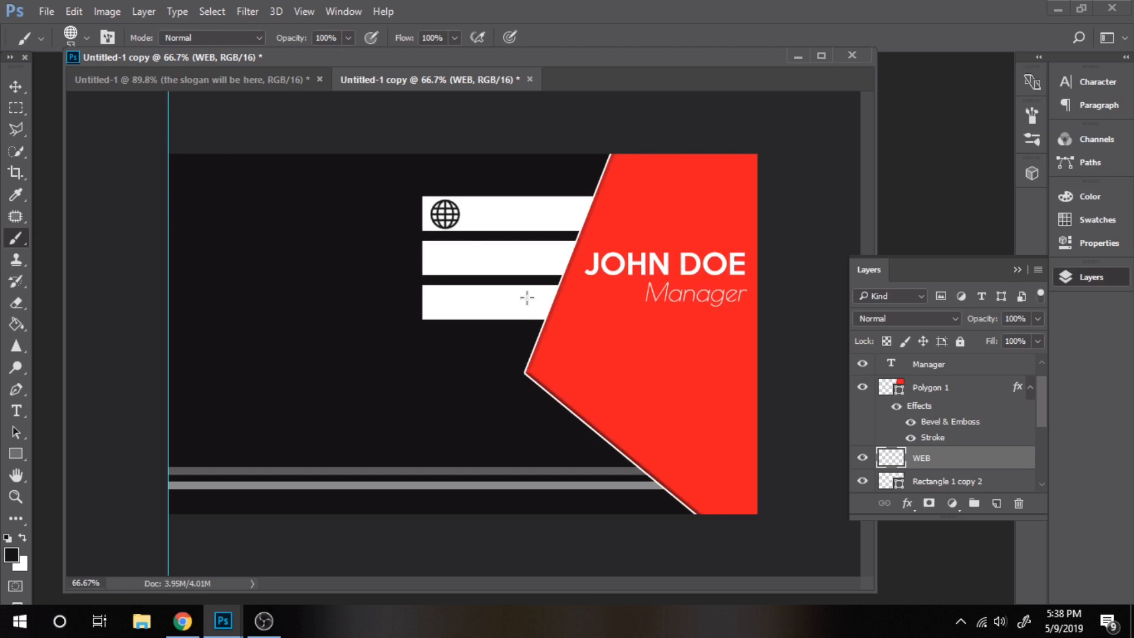
{"action": "key", "text": "v"}
{"action": "left_click", "coordinate": [537, 314]}
{"action": "scroll", "coordinate": [937, 455], "scroll_direction": "down", "scroll_amount": 1}
{"action": "scroll", "coordinate": [936, 449], "scroll_direction": "up", "scroll_amount": 5}
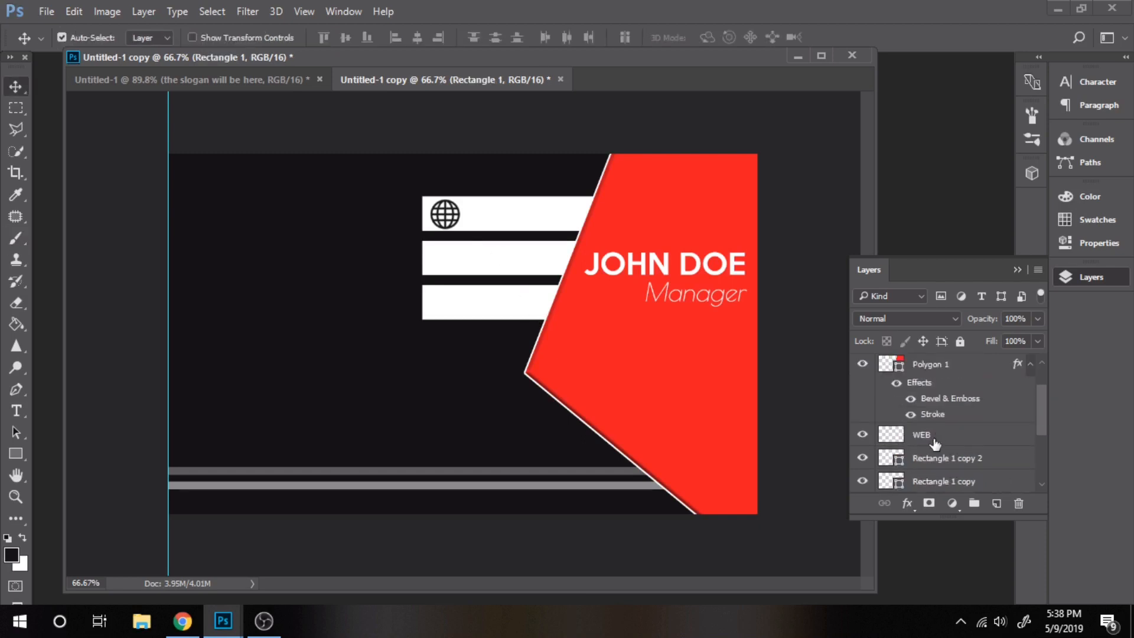
Add a new layer above WEB and stamp a 50 px phone brush icon on the second bar
{"action": "left_click", "coordinate": [934, 442]}
{"action": "left_click", "coordinate": [996, 503]}
{"action": "double_click", "coordinate": [929, 438]}
{"action": "type", "text": "HOME"}
{"action": "key", "text": "Return"}
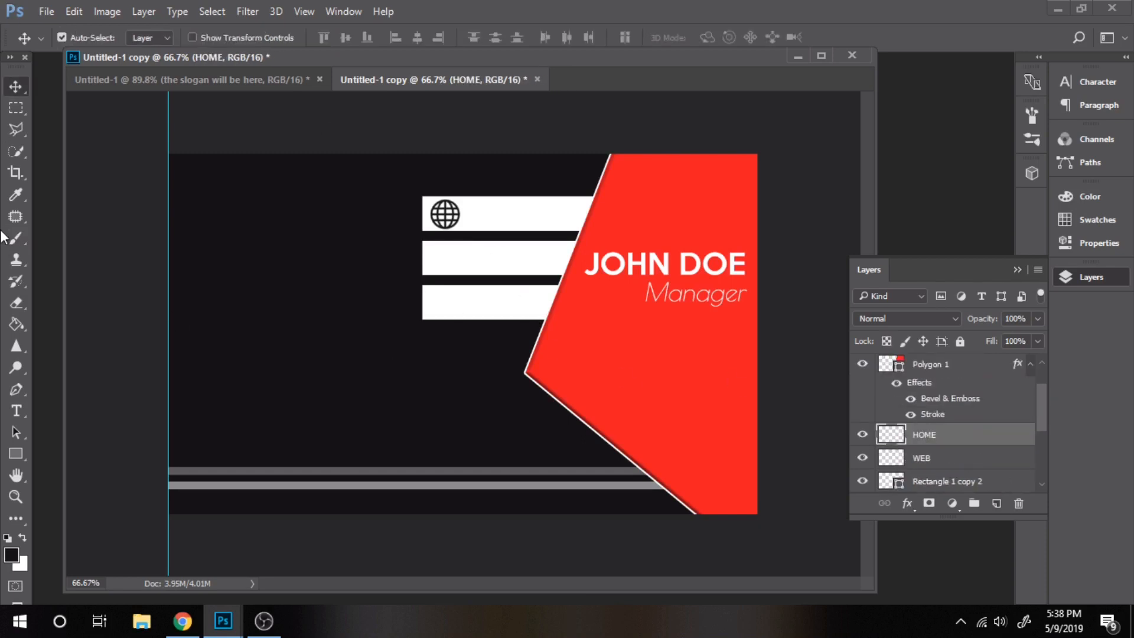
{"action": "key", "text": "b"}
{"action": "left_click", "coordinate": [86, 37]}
{"action": "left_click", "coordinate": [88, 277]}
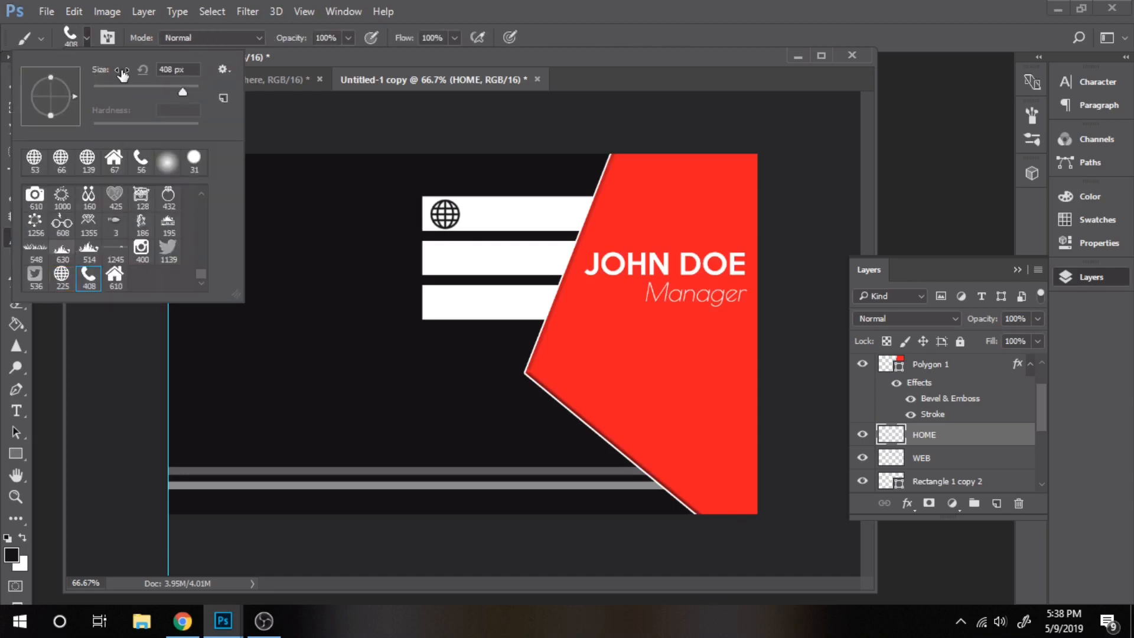
{"action": "type", "text": "50"}
{"action": "left_click", "coordinate": [443, 259]}
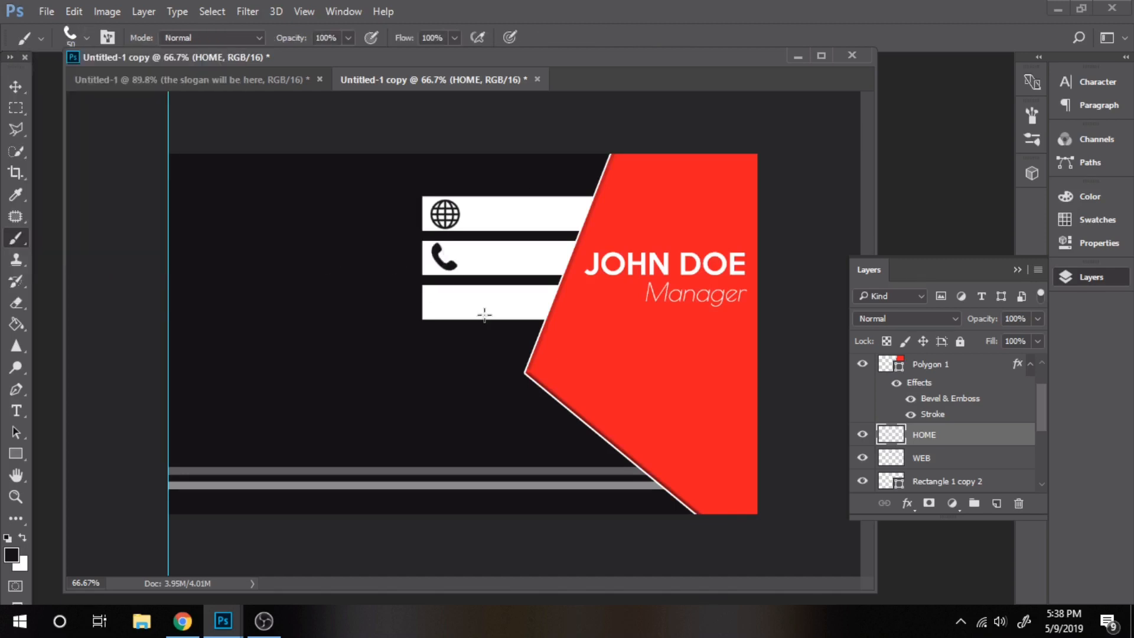
Rename the phone icon's layer to 'phone' and add another new layer named 'home'
{"action": "double_click", "coordinate": [925, 435]}
{"action": "type", "text": "phone"}
{"action": "key", "text": "Return"}
{"action": "left_click", "coordinate": [996, 503]}
{"action": "double_click", "coordinate": [924, 435]}
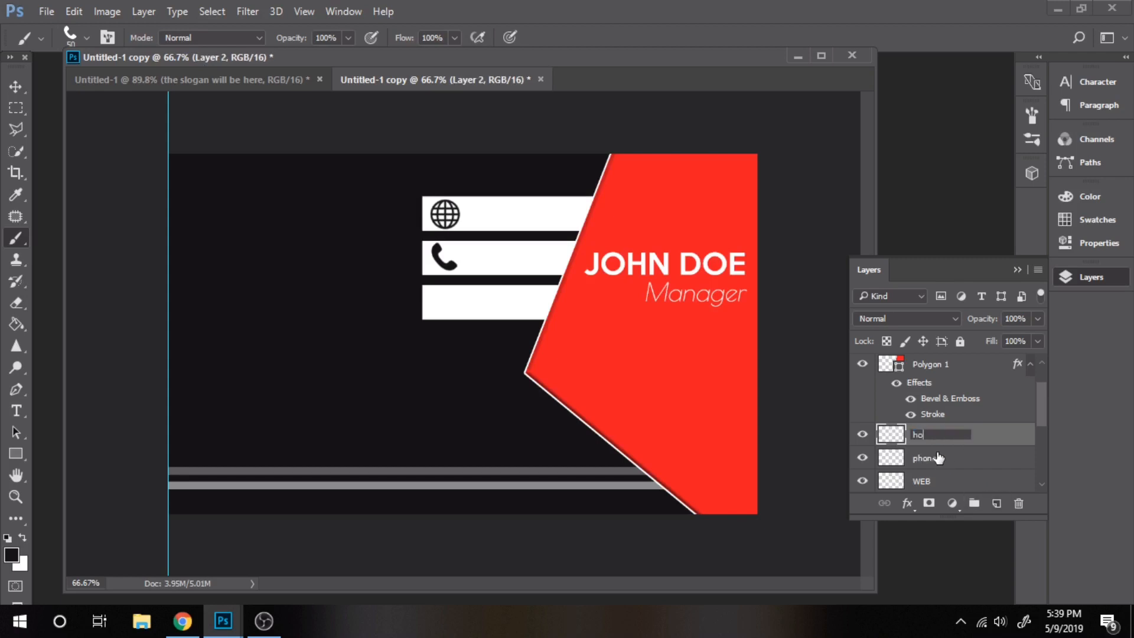
{"action": "type", "text": "home"}
{"action": "key", "text": "Return"}
Stamp a 50 px house brush icon on the third white bar
{"action": "left_click", "coordinate": [86, 37]}
{"action": "left_click", "coordinate": [114, 277]}
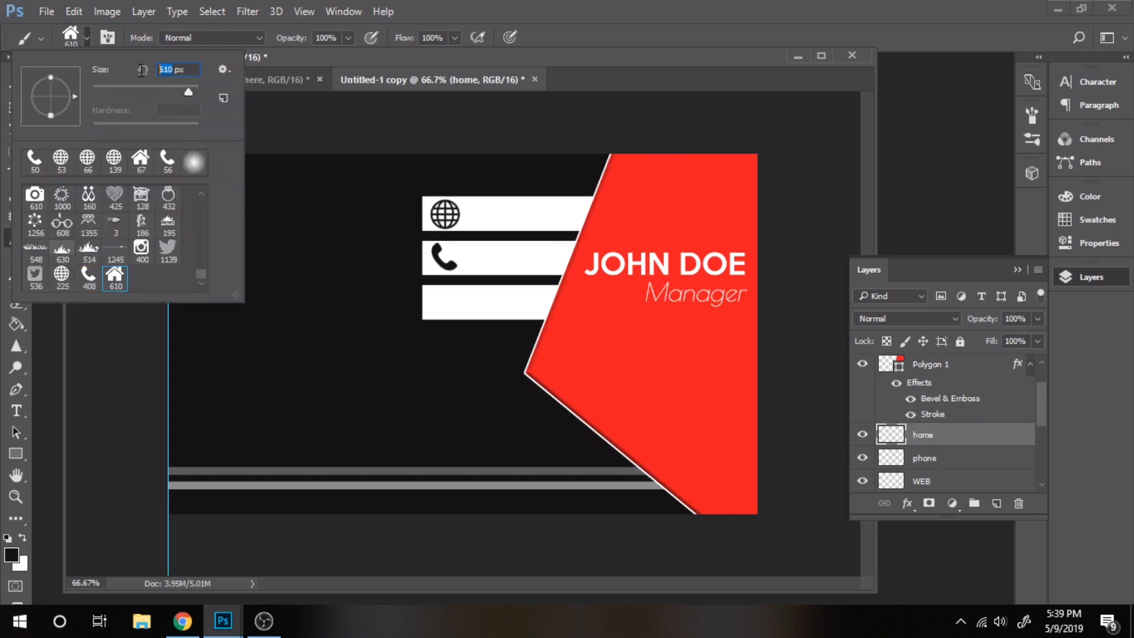
{"action": "type", "text": "50"}
{"action": "left_click", "coordinate": [443, 301]}
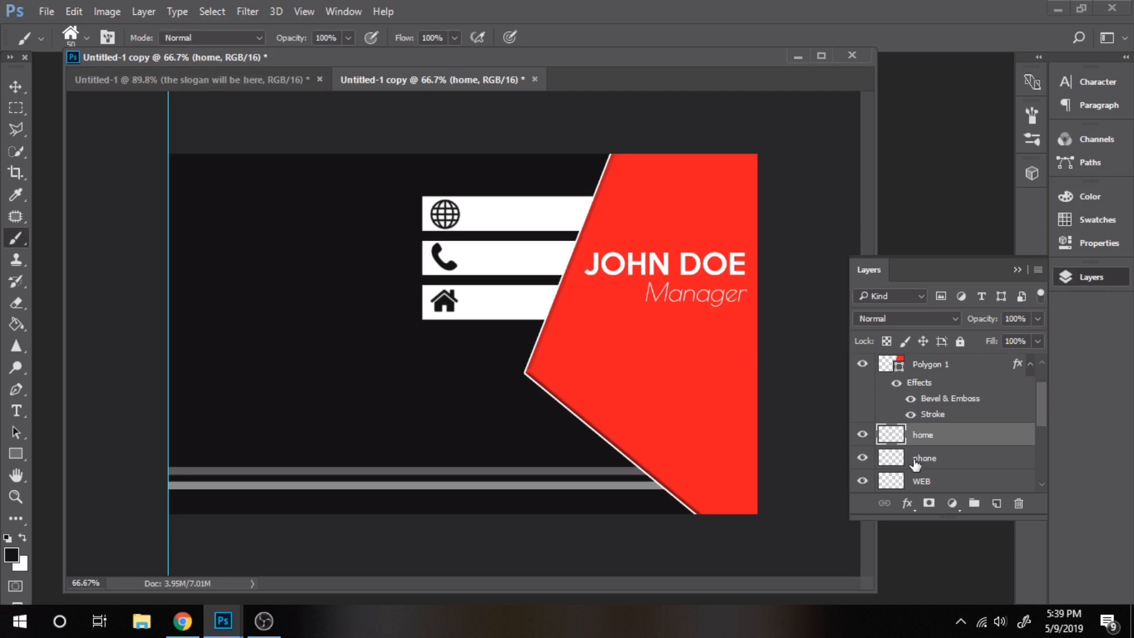
{"action": "scroll", "coordinate": [956, 453], "scroll_direction": "down", "scroll_amount": 3}
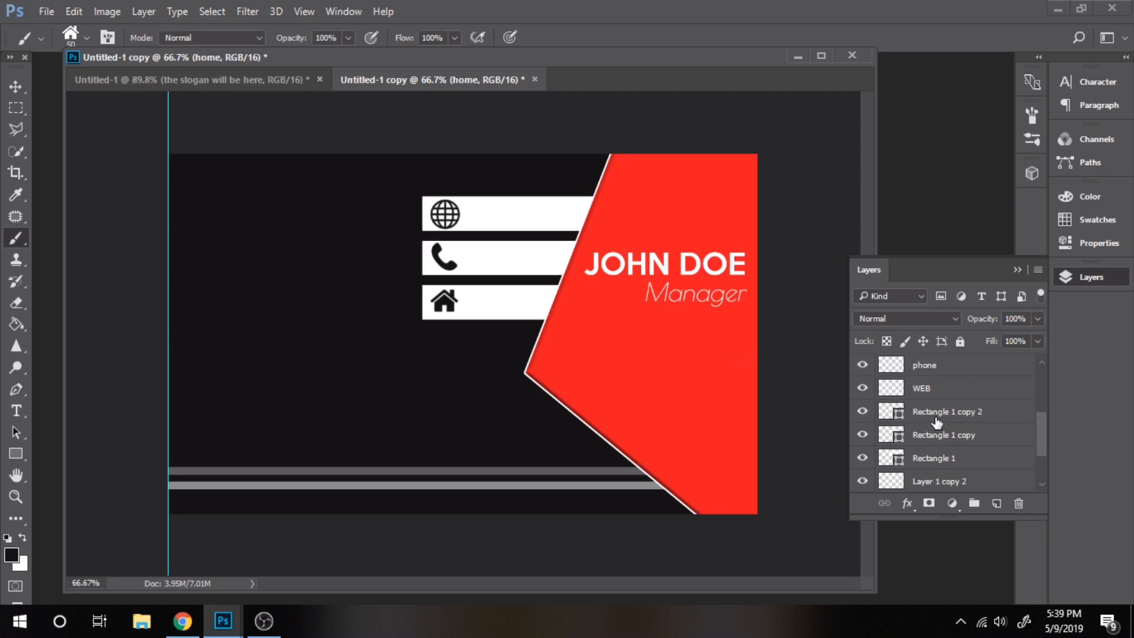
Select the three rectangle layers plus WEB, phone and home, and drag them right toward the red shape
{"action": "left_click", "coordinate": [933, 417]}
{"action": "left_click", "coordinate": [928, 440], "text": "shift"}
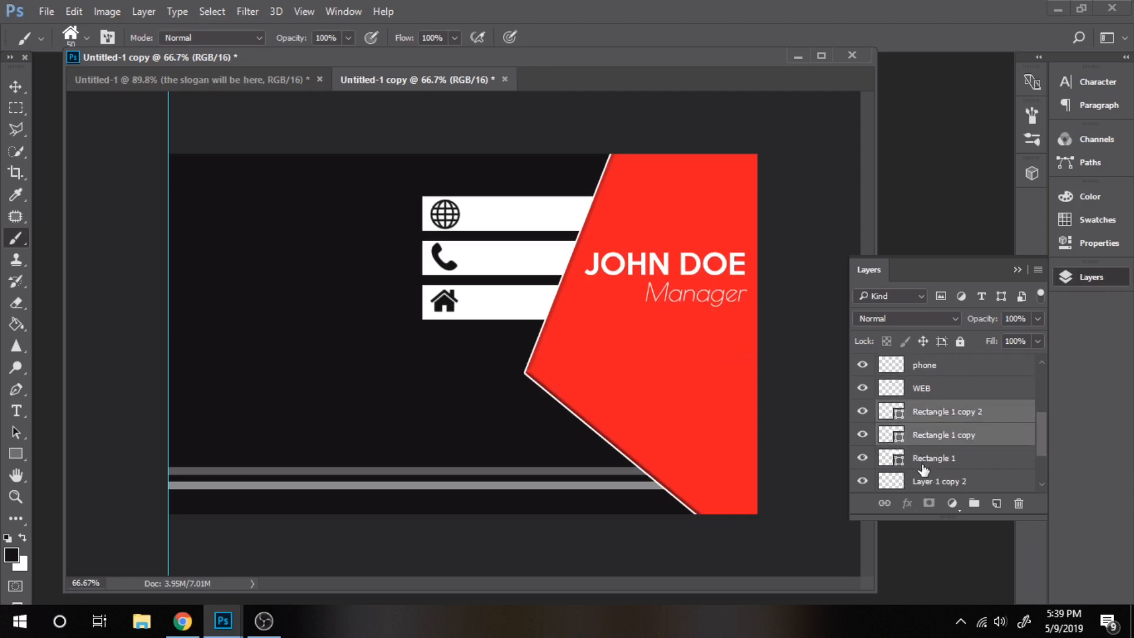
{"action": "left_click", "coordinate": [919, 463], "text": "shift"}
{"action": "left_click", "coordinate": [927, 391], "text": "shift"}
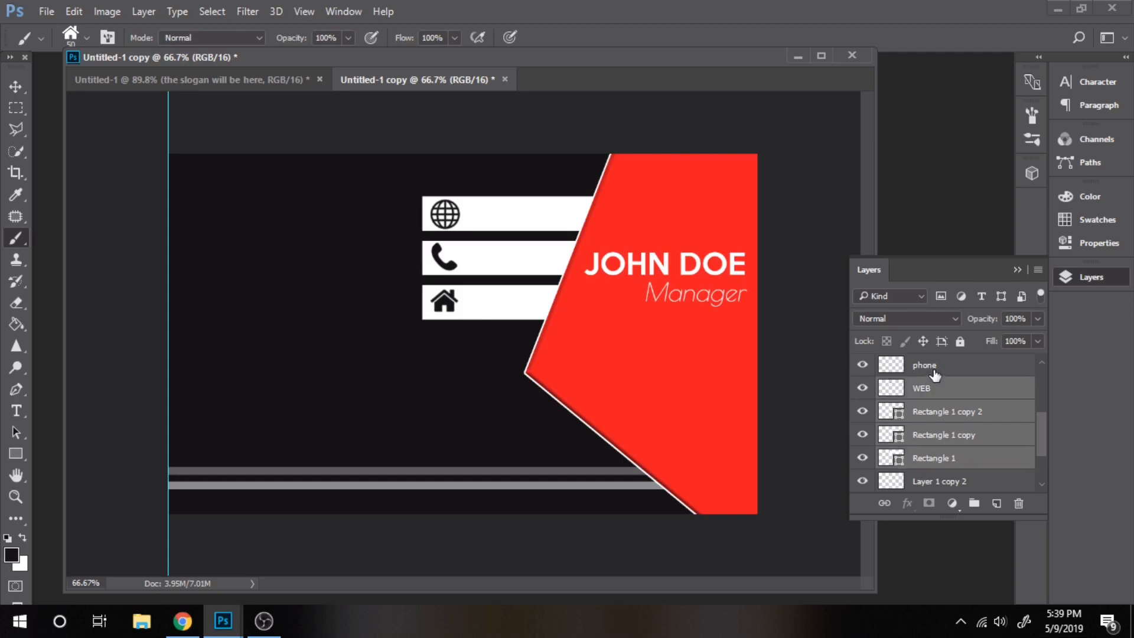
{"action": "left_click_drag", "start_coordinate": [1039, 435], "coordinate": [1040, 423]}
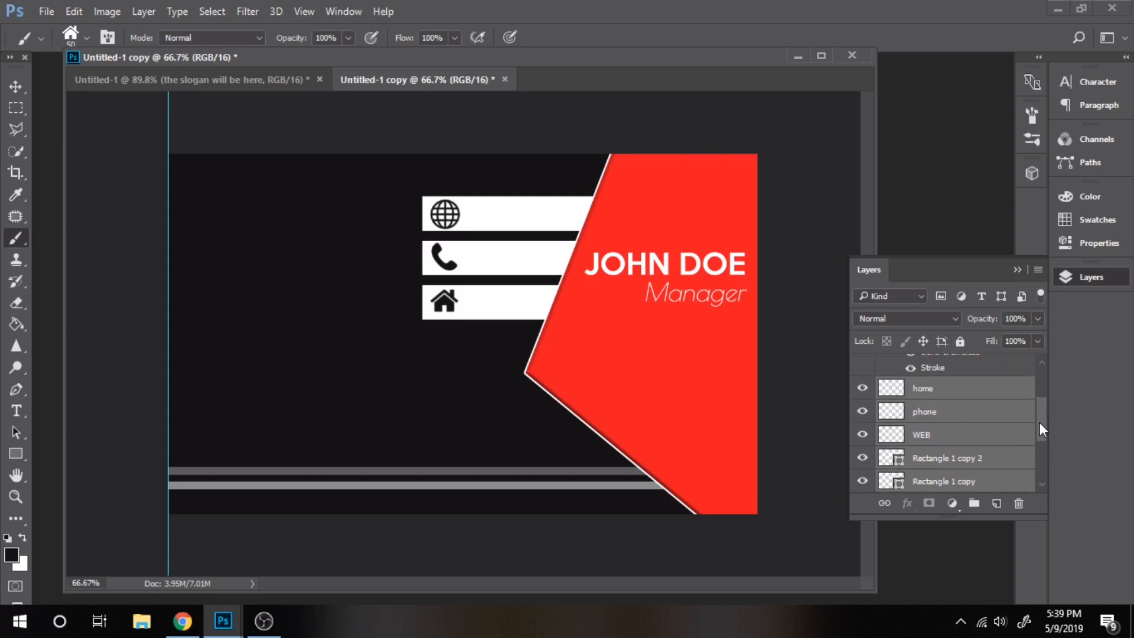
{"action": "left_click", "coordinate": [951, 387], "text": "shift"}
{"action": "left_click", "coordinate": [15, 86]}
{"action": "left_click_drag", "start_coordinate": [504, 222], "coordinate": [548, 223]}
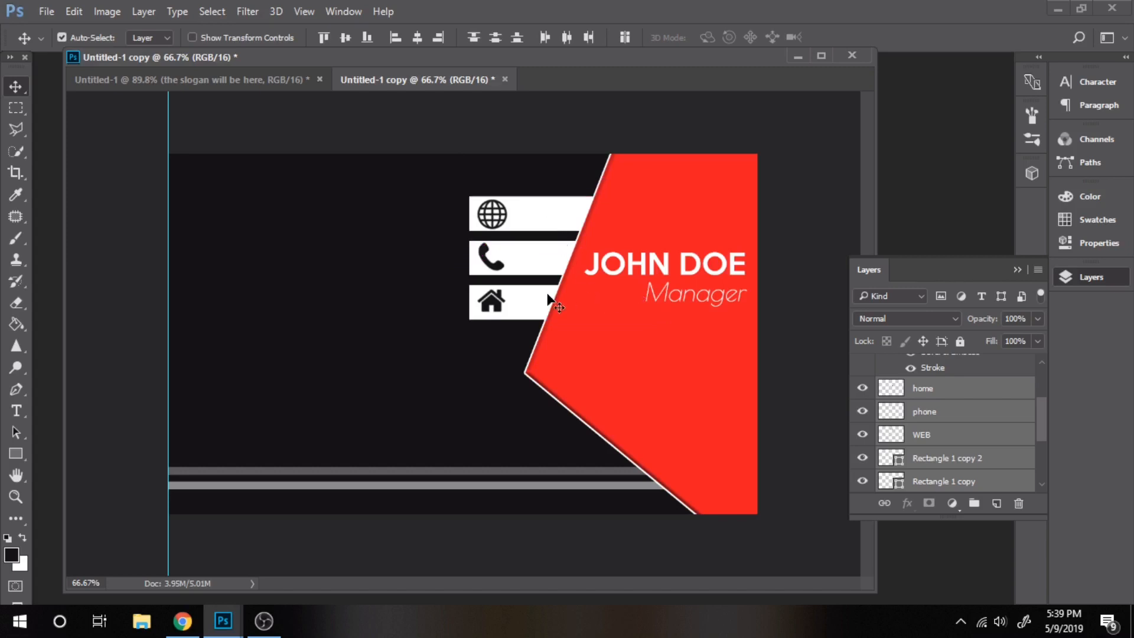
{"action": "left_click", "coordinate": [16, 411]}
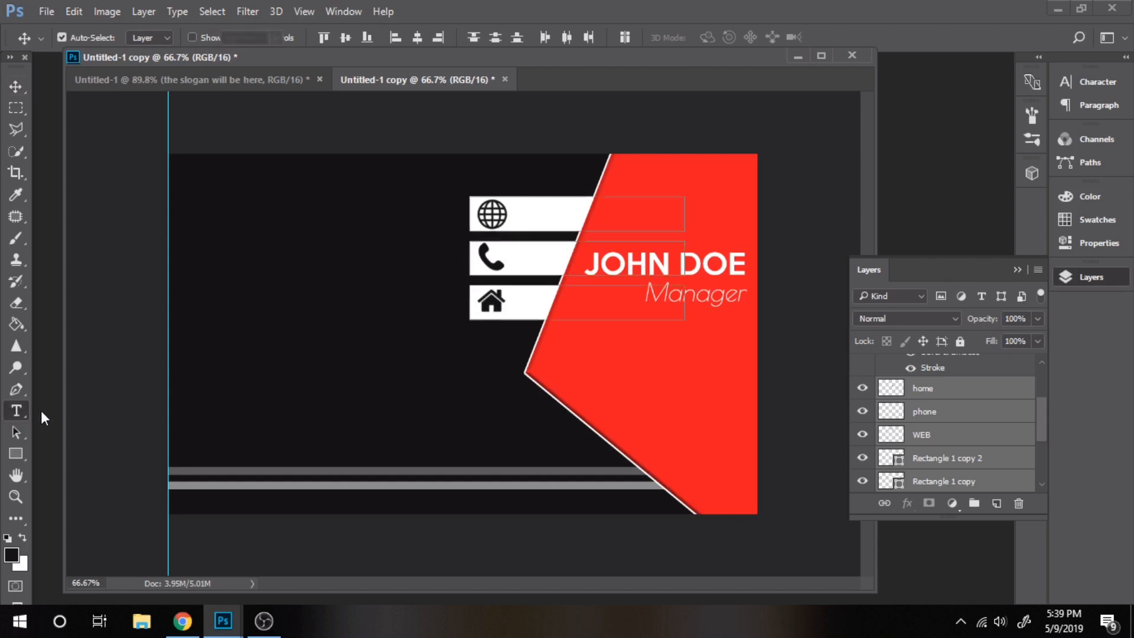
{"action": "left_click", "coordinate": [24, 537]}
{"action": "left_click", "coordinate": [356, 238]}
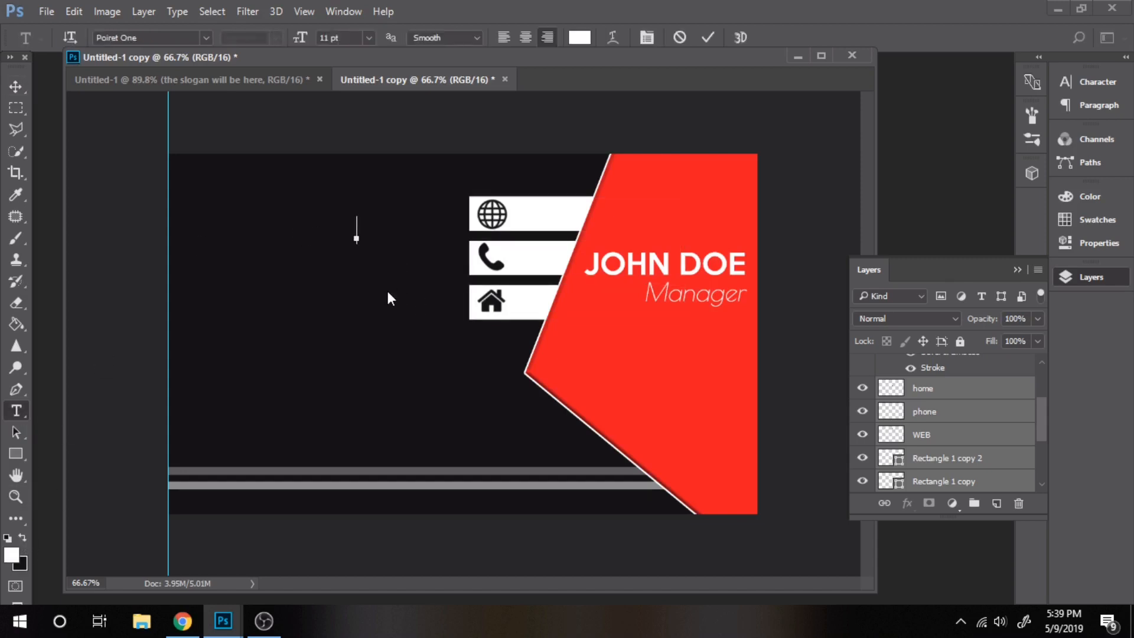
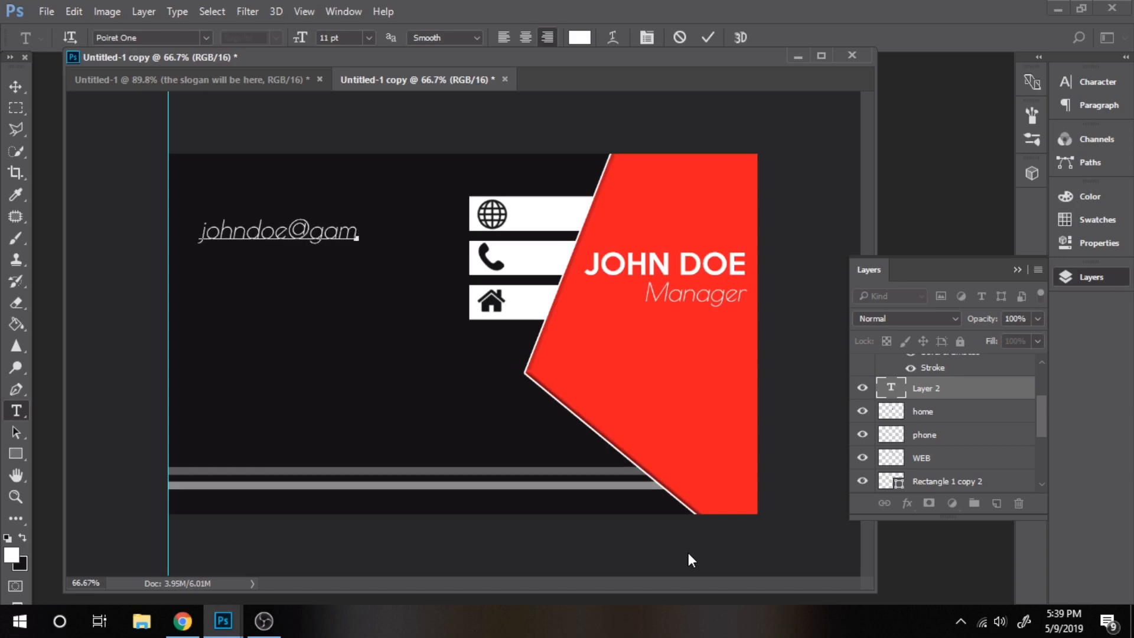
{"action": "key", "text": "ctrl+a"}
{"action": "left_click", "coordinate": [369, 37]}
{"action": "left_click", "coordinate": [354, 98]}
{"action": "key", "text": "End"}
{"action": "key", "text": "Return"}
{"action": "type", "text": "ww"}
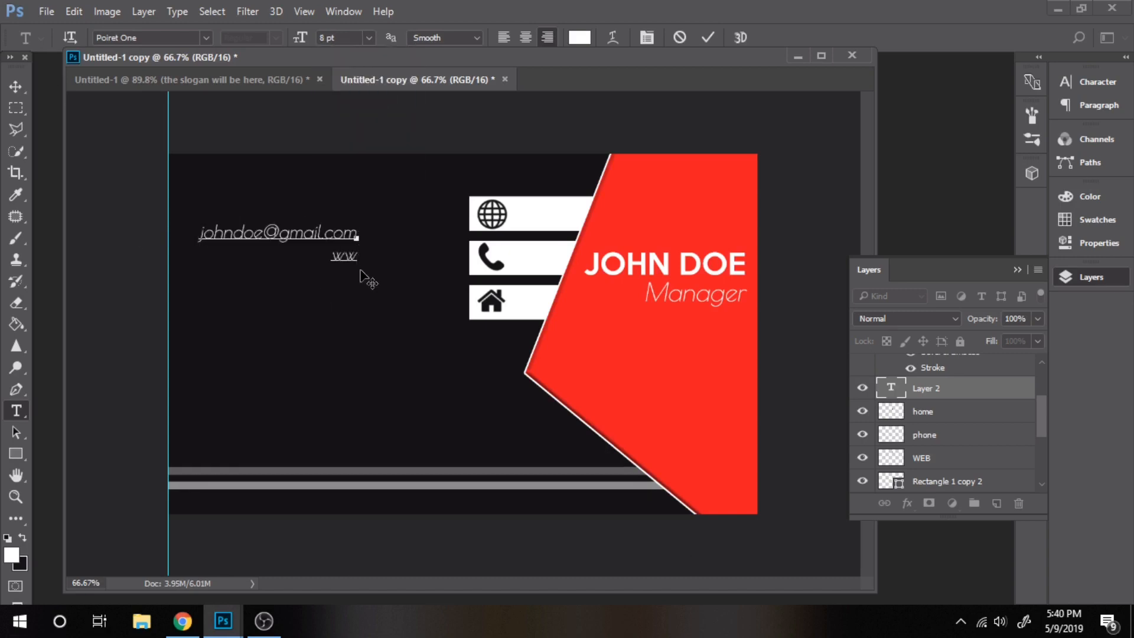
{"action": "type", "text": "w.companyname.com"}
{"action": "left_click", "coordinate": [16, 87]}
{"action": "left_click_drag", "start_coordinate": [331, 250], "coordinate": [302, 199]}
Make the contact text 6 pt and non-italic, nudging it into position
{"action": "left_click", "coordinate": [16, 410]}
{"action": "left_click", "coordinate": [369, 37]}
{"action": "left_click", "coordinate": [352, 77]}
{"action": "left_click", "coordinate": [15, 87]}
{"action": "left_click_drag", "start_coordinate": [422, 203], "coordinate": [420, 206]}
{"action": "left_click", "coordinate": [16, 496]}
{"action": "left_click", "coordinate": [466, 37]}
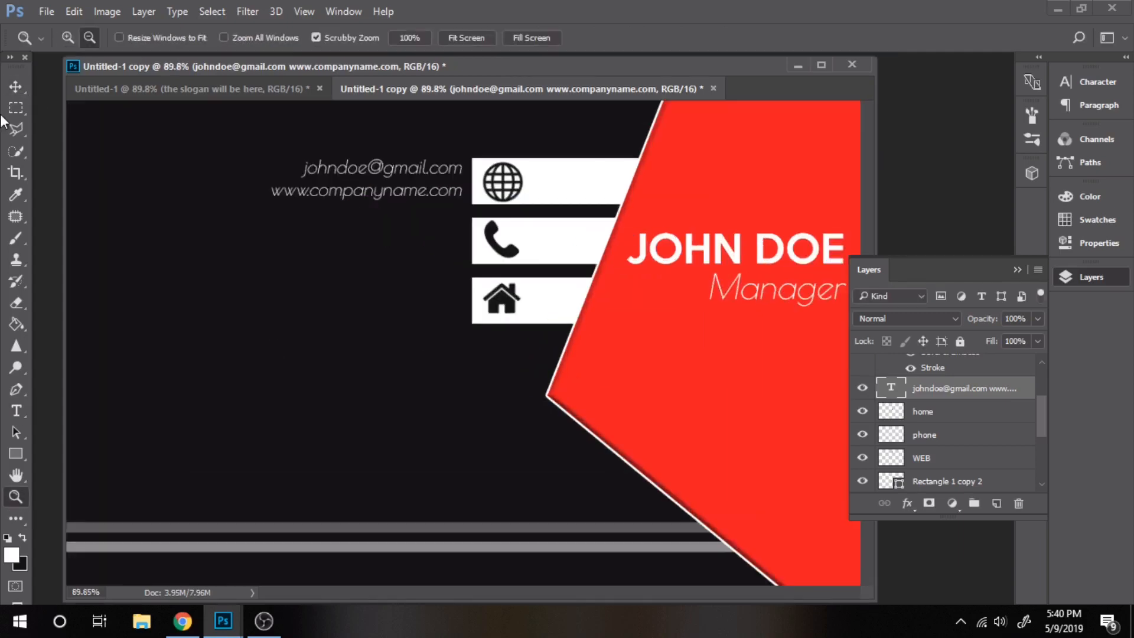
{"action": "left_click", "coordinate": [1097, 83]}
{"action": "left_click", "coordinate": [905, 210]}
Add the phone number beside the phone bar and 'ROAD NAMENR' beside the house bar
{"action": "key", "text": "t"}
{"action": "left_click", "coordinate": [348, 240]}
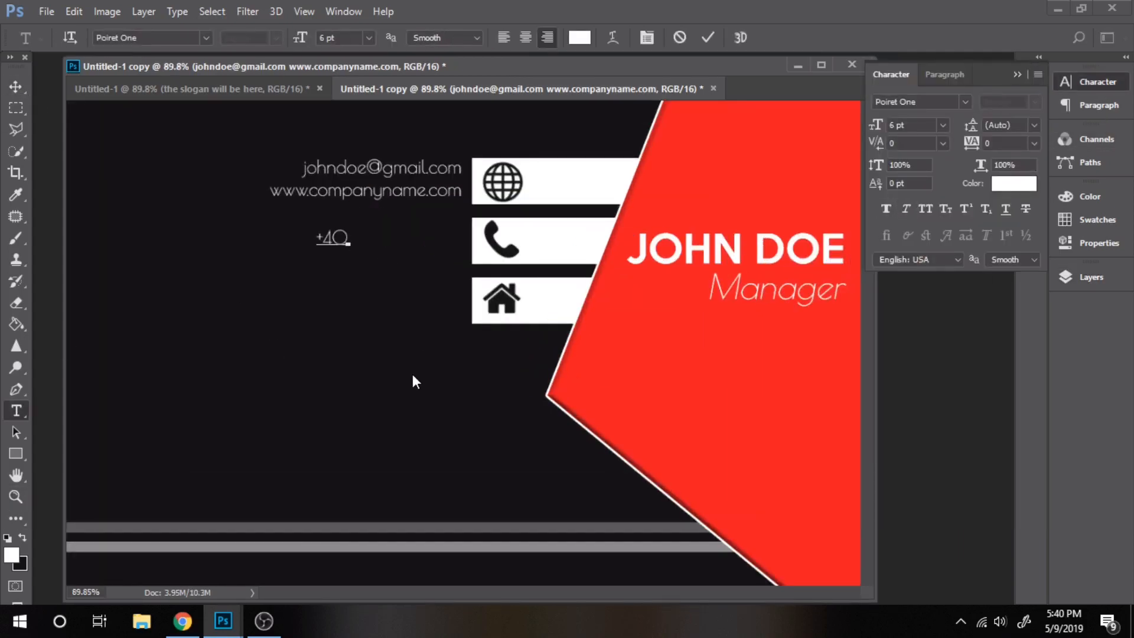
{"action": "key", "text": "ctrl+Return"}
{"action": "left_click_drag", "start_coordinate": [327, 243], "coordinate": [443, 244]}
{"action": "key", "text": "t"}
{"action": "left_click", "coordinate": [362, 311]}
{"action": "type", "text": "ROAD NAMENR"}
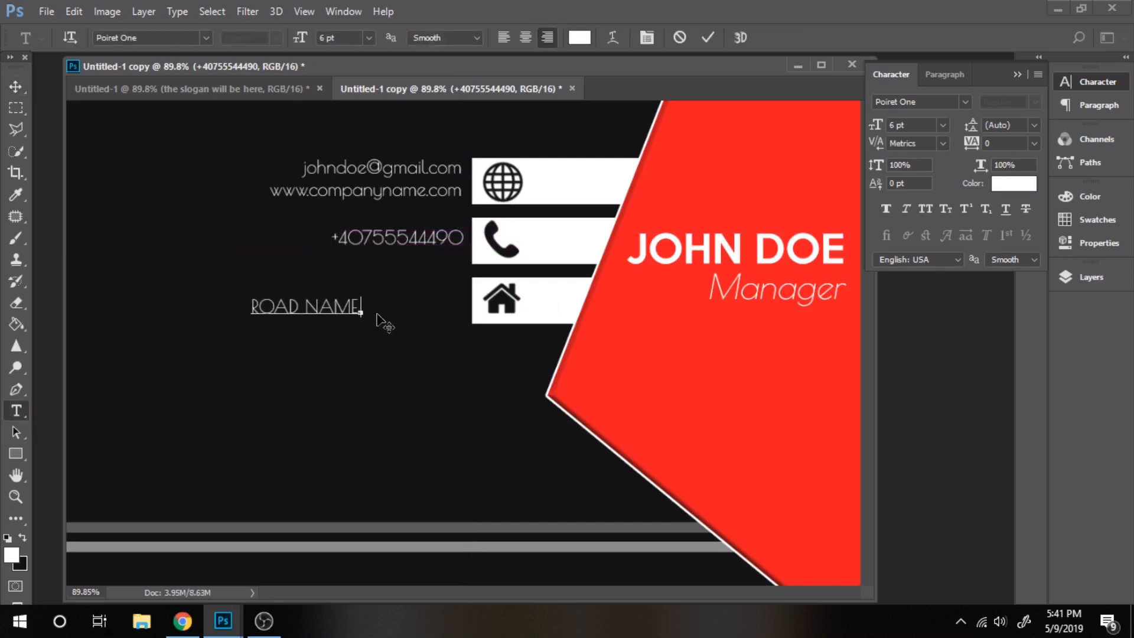
{"action": "key", "text": "ctrl+Return"}
{"action": "left_click_drag", "start_coordinate": [354, 314], "coordinate": [456, 306]}
Zoom out and float both card documents in separate windows, resizing the front-side window
{"action": "key", "text": "z"}
{"action": "left_click", "coordinate": [169, 102], "text": "alt"}
{"action": "left_click", "coordinate": [344, 11]}
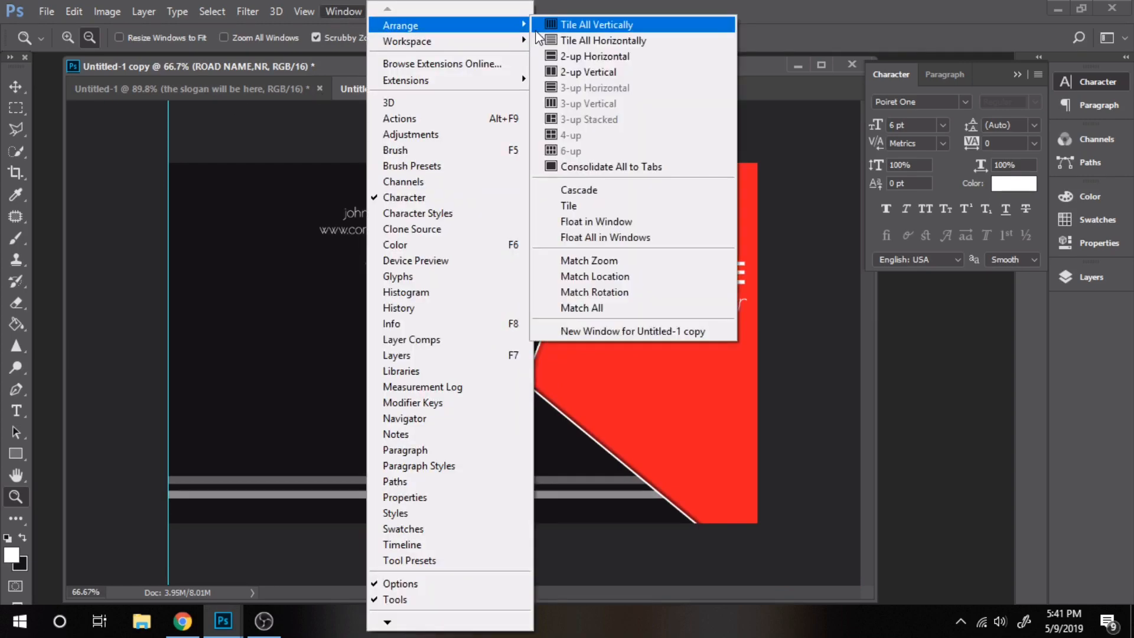
{"action": "left_click", "coordinate": [591, 209]}
{"action": "left_click_drag", "start_coordinate": [671, 61], "coordinate": [677, 70]}
{"action": "left_click_drag", "start_coordinate": [820, 580], "coordinate": [599, 451]}
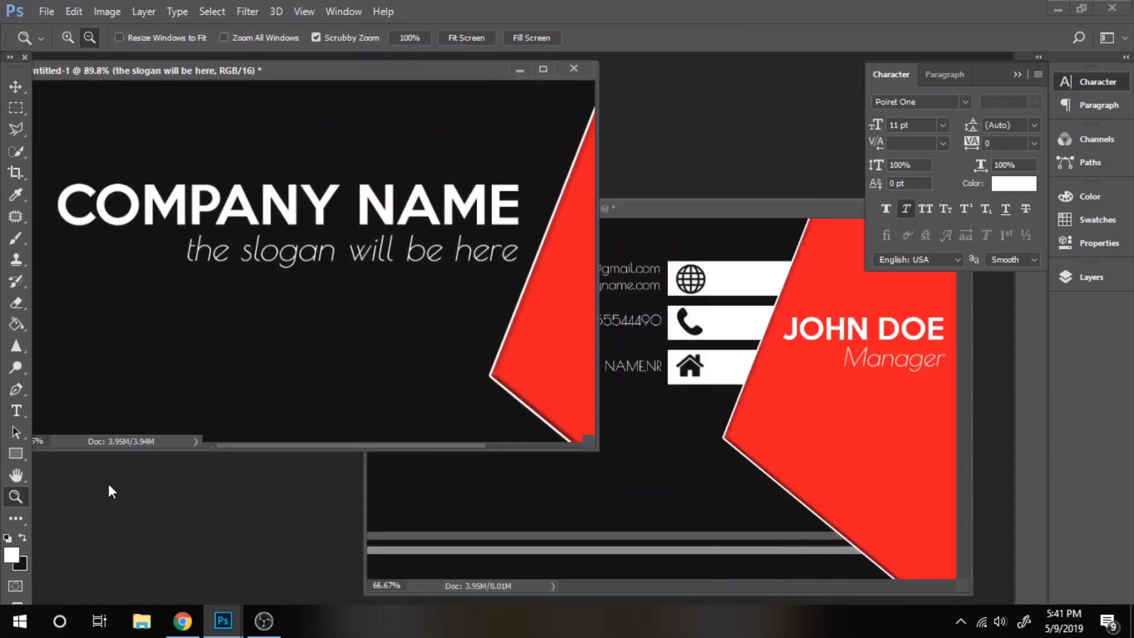